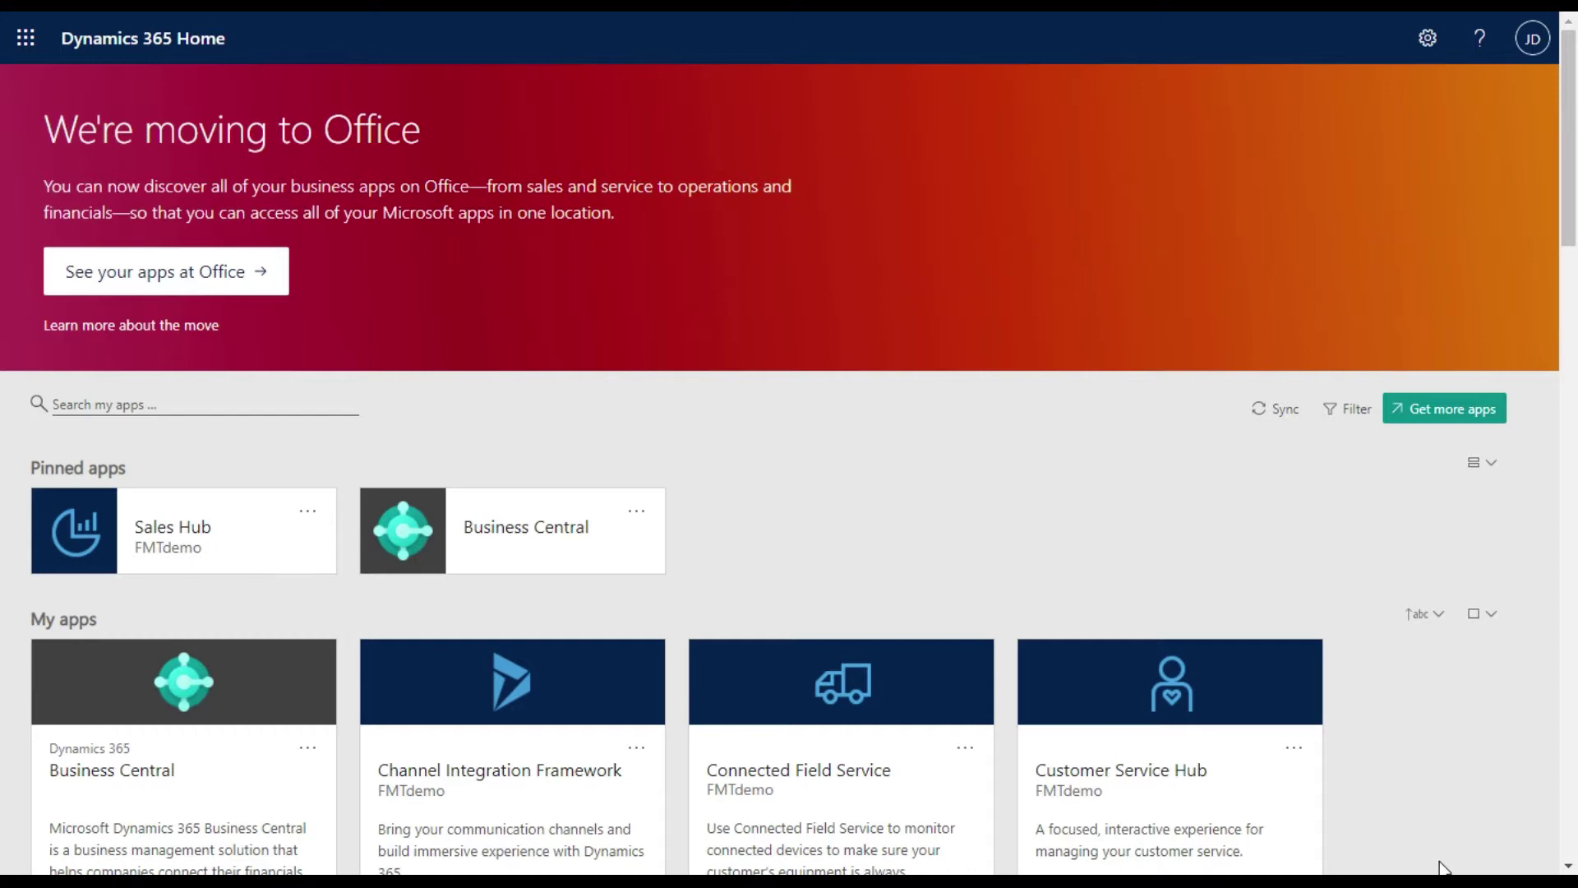
Step: Open the Schedule Board, showing 83 resources in an hourly view for 1/29/2021–2/4/2021
{"action": "scroll", "coordinate": [1081, 624], "scroll_direction": "down", "scroll_amount": 15}
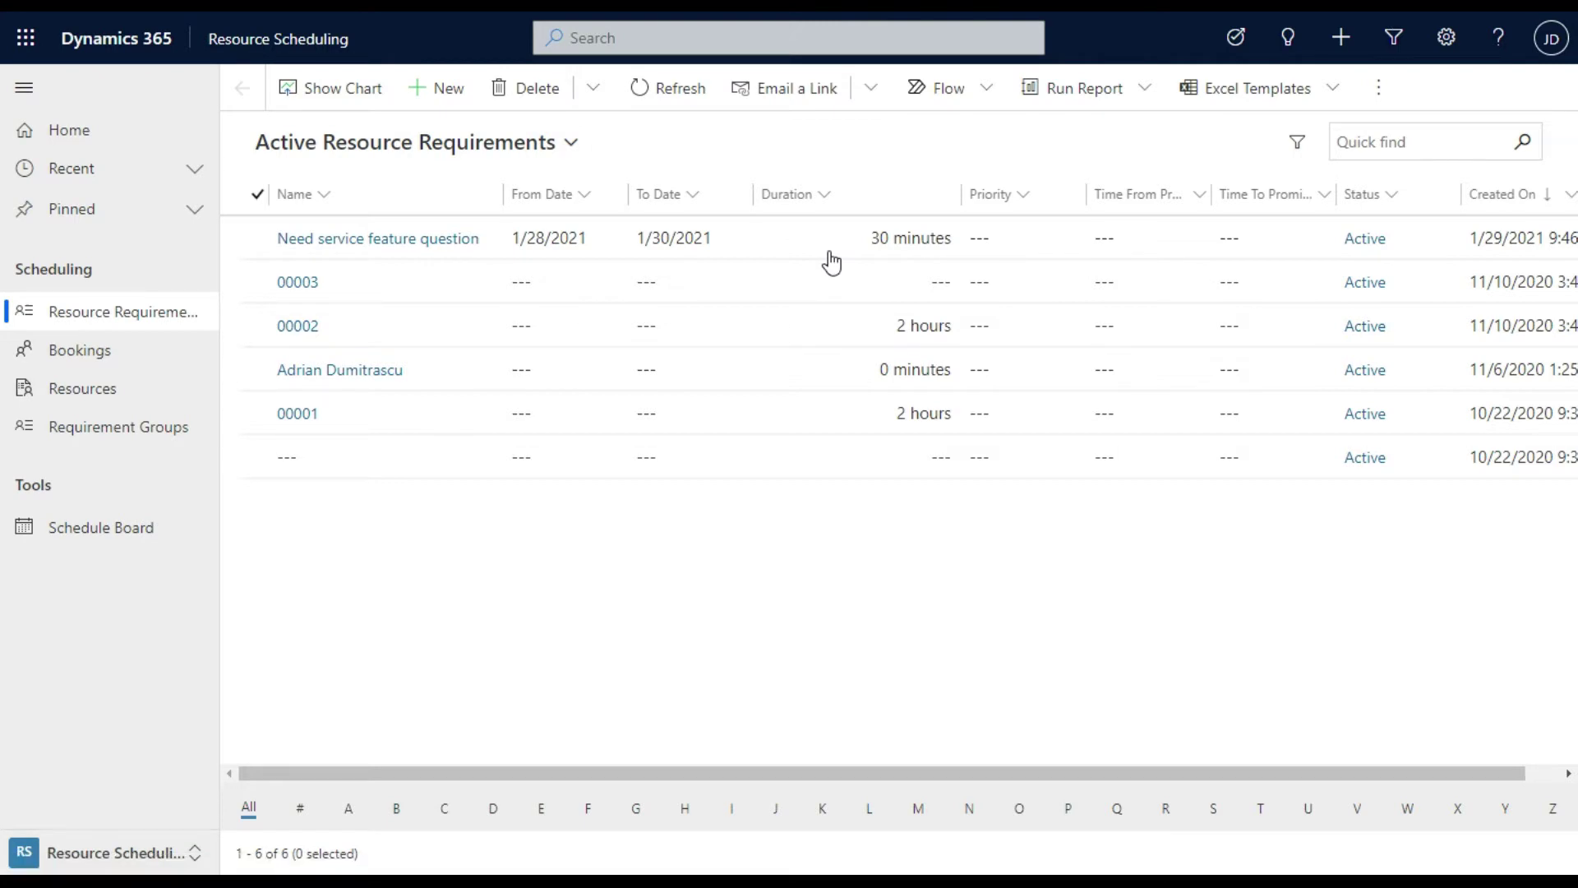
{"action": "left_click", "coordinate": [51, 541]}
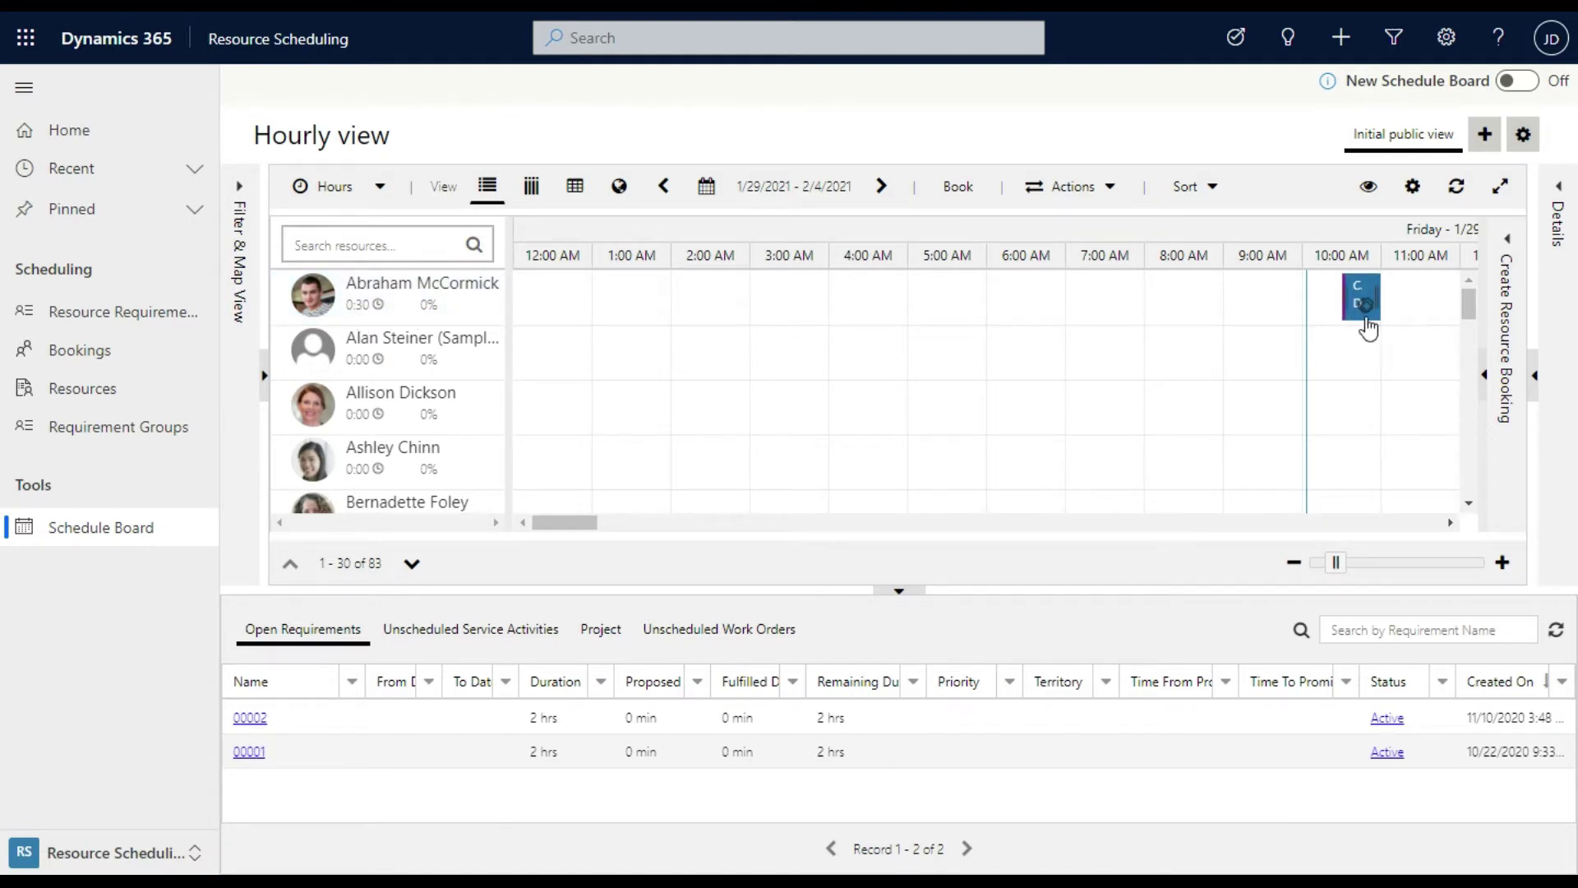
Step: Keep the Hours time scale, trial-drag requirement 00002 without booking, and turn on the New Schedule Board
{"action": "left_click", "coordinate": [380, 187]}
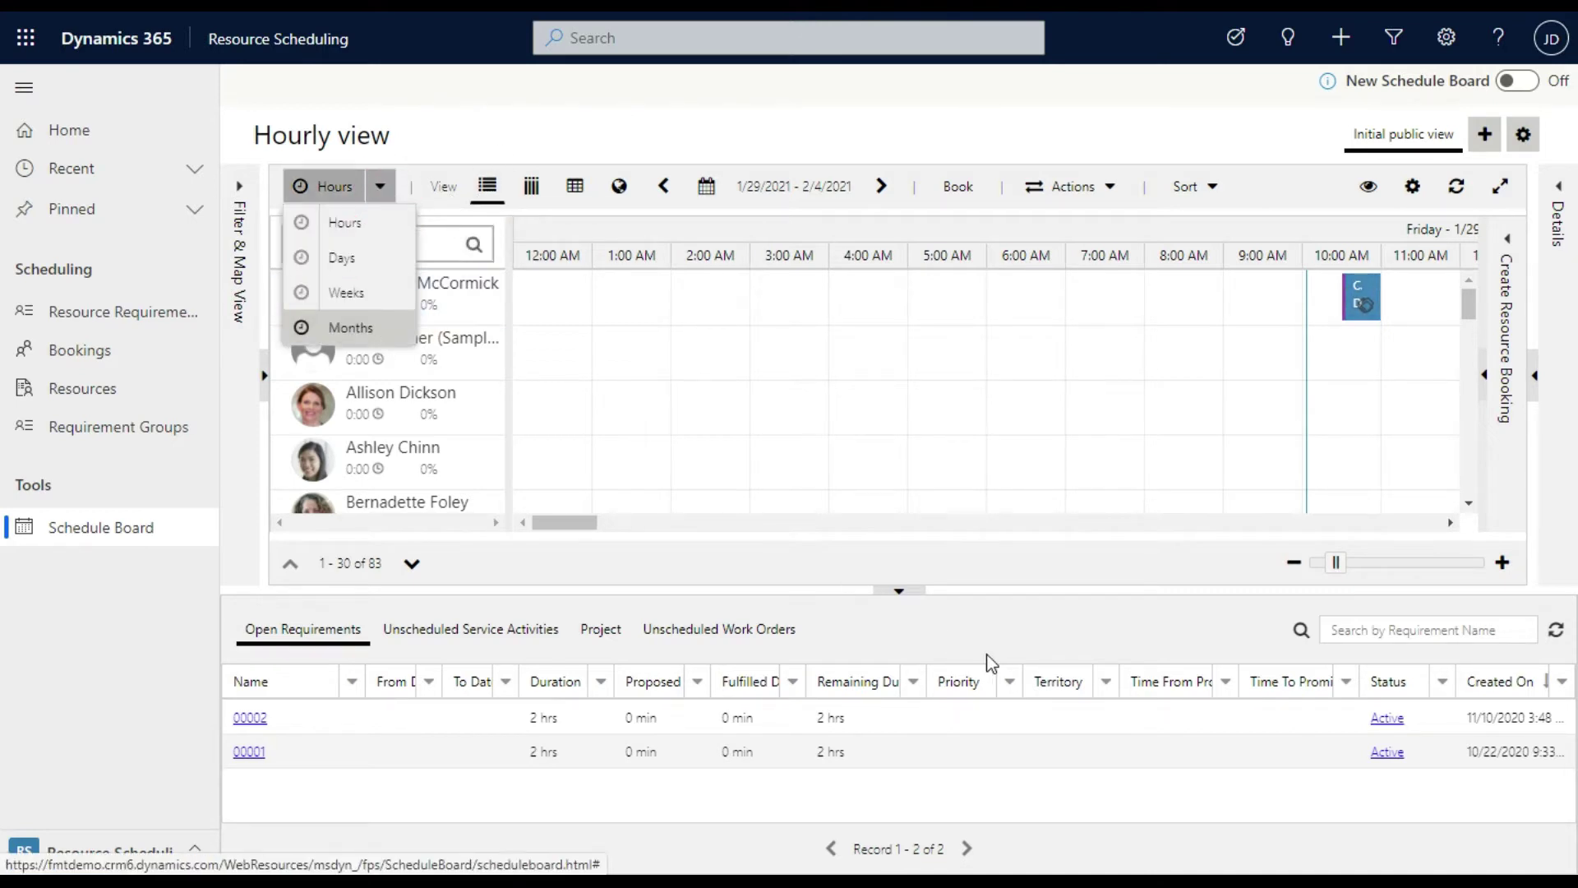
{"action": "left_click", "coordinate": [1056, 635]}
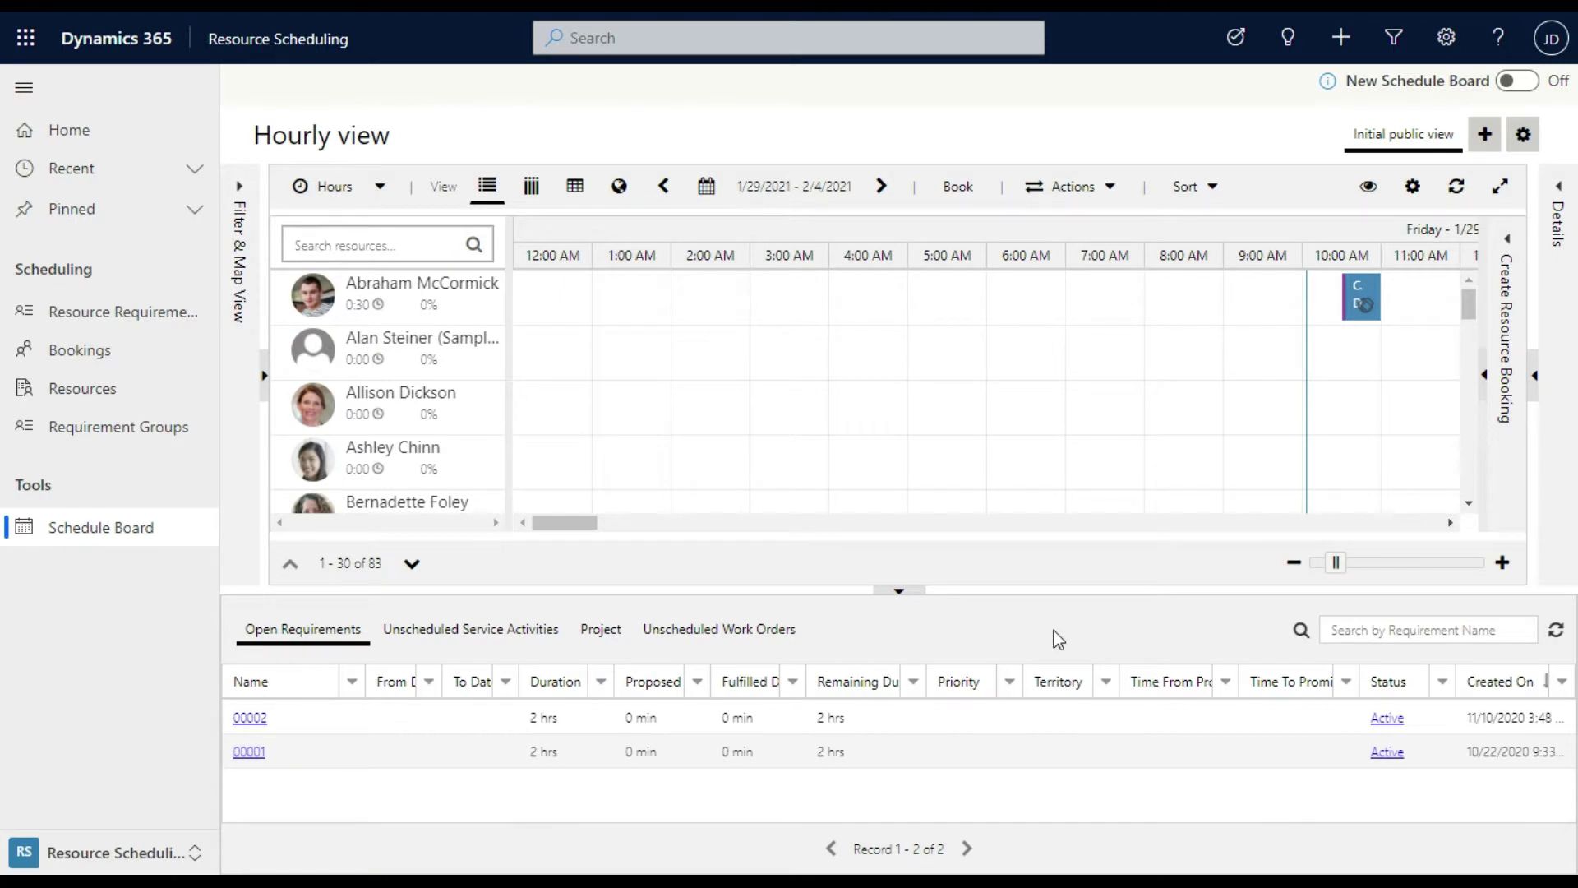
{"action": "left_click_drag", "start_coordinate": [483, 720], "coordinate": [792, 423]}
{"action": "left_click_drag", "start_coordinate": [789, 420], "coordinate": [477, 722]}
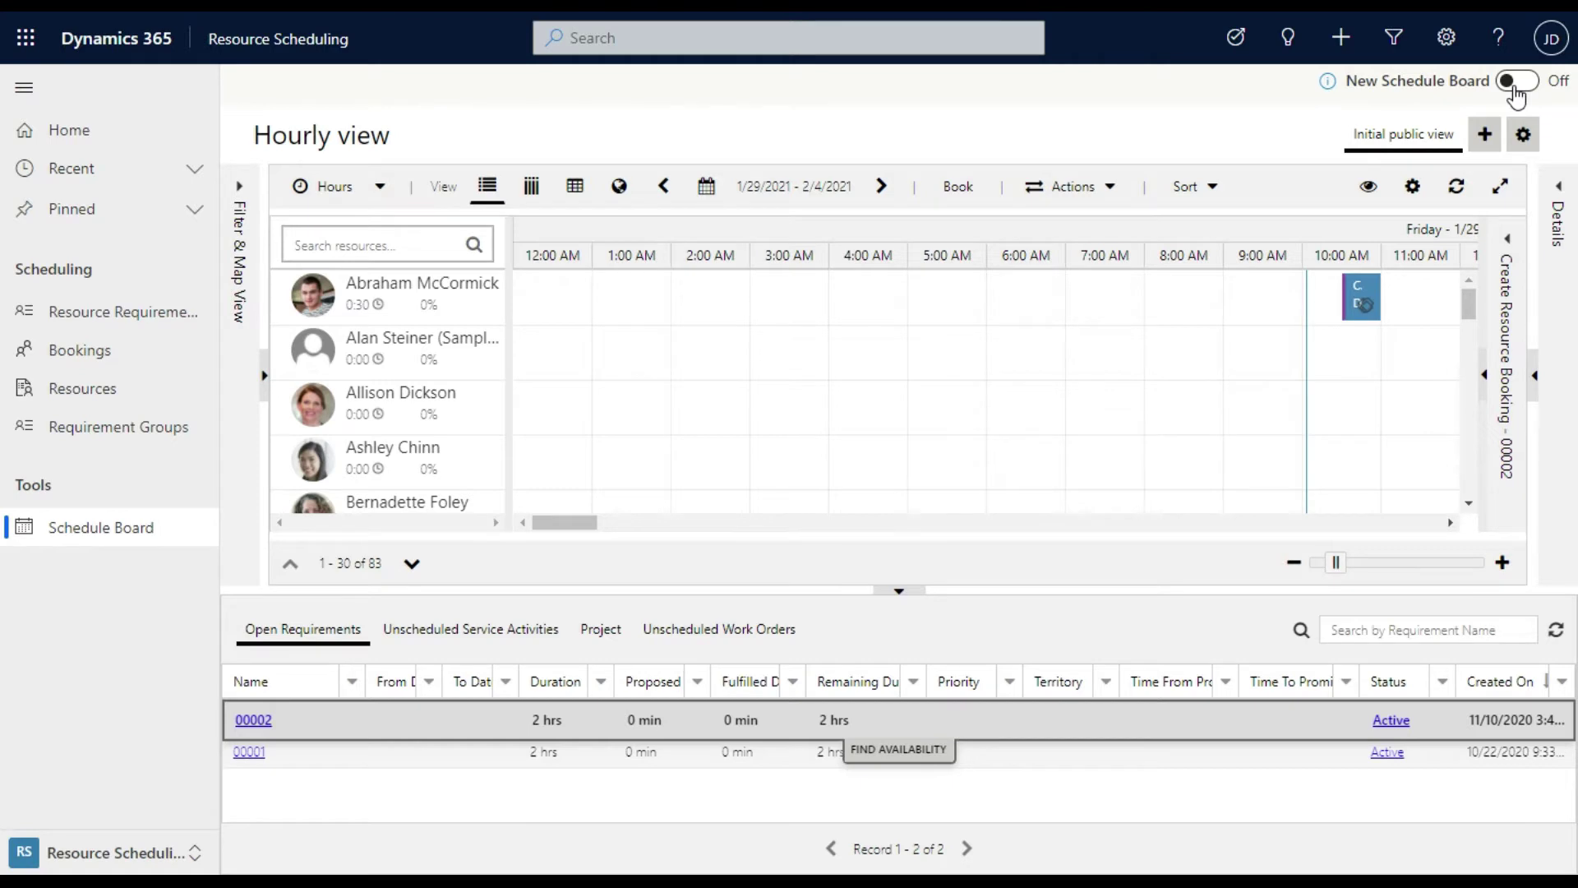
{"action": "left_click", "coordinate": [1515, 86]}
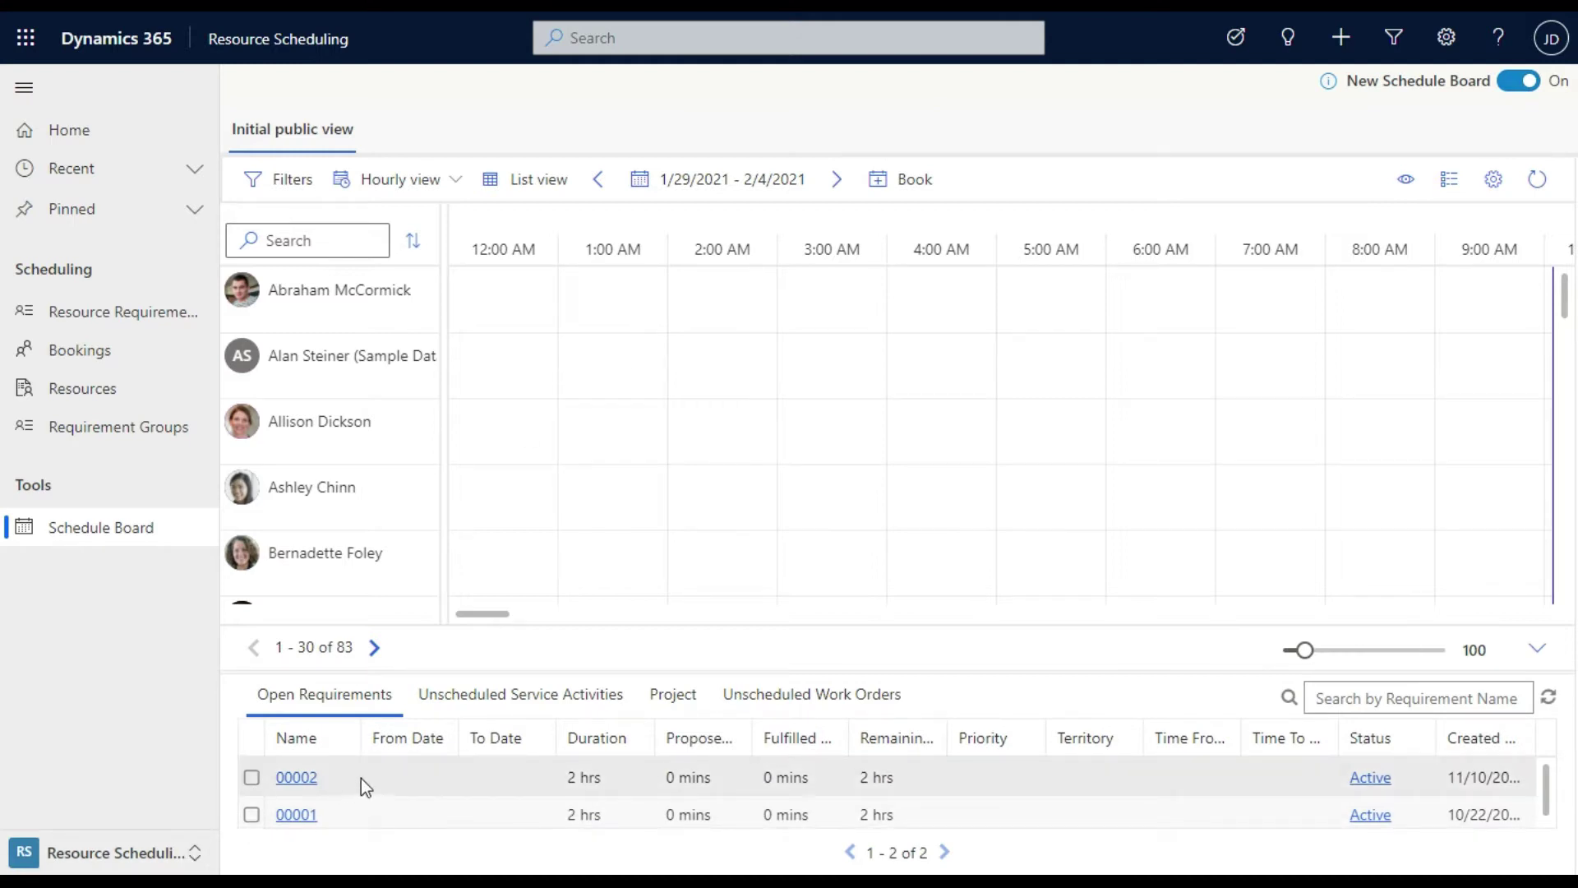
Step: Drop requirement 00002 on the third resource at 1:30 AM and view Unscheduled Service Activities
{"action": "left_click_drag", "start_coordinate": [362, 778], "coordinate": [614, 451]}
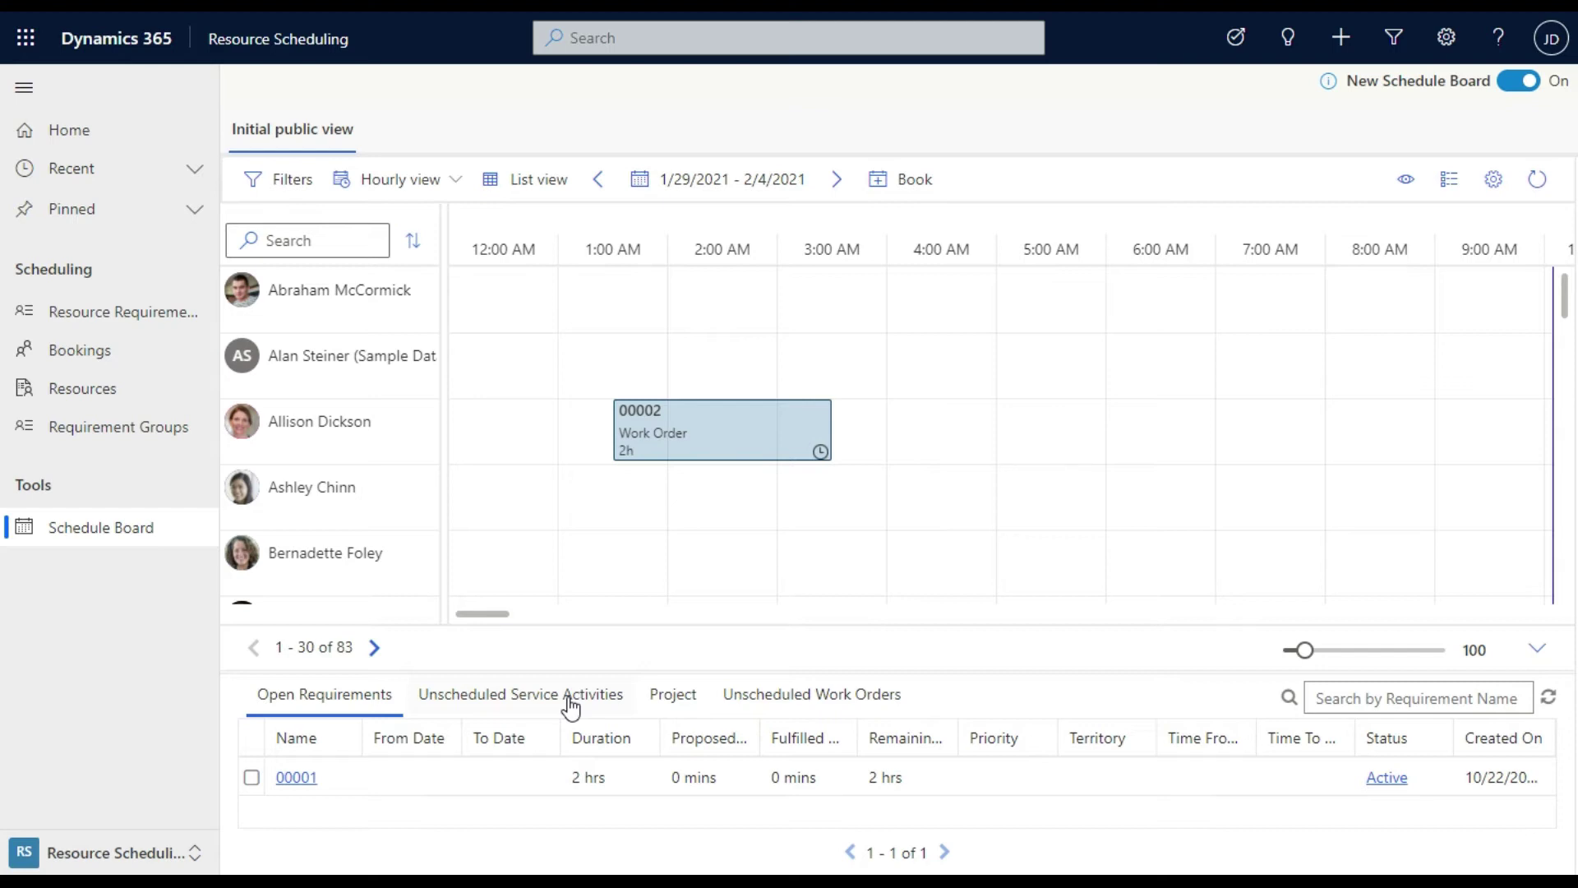
{"action": "left_click", "coordinate": [571, 703]}
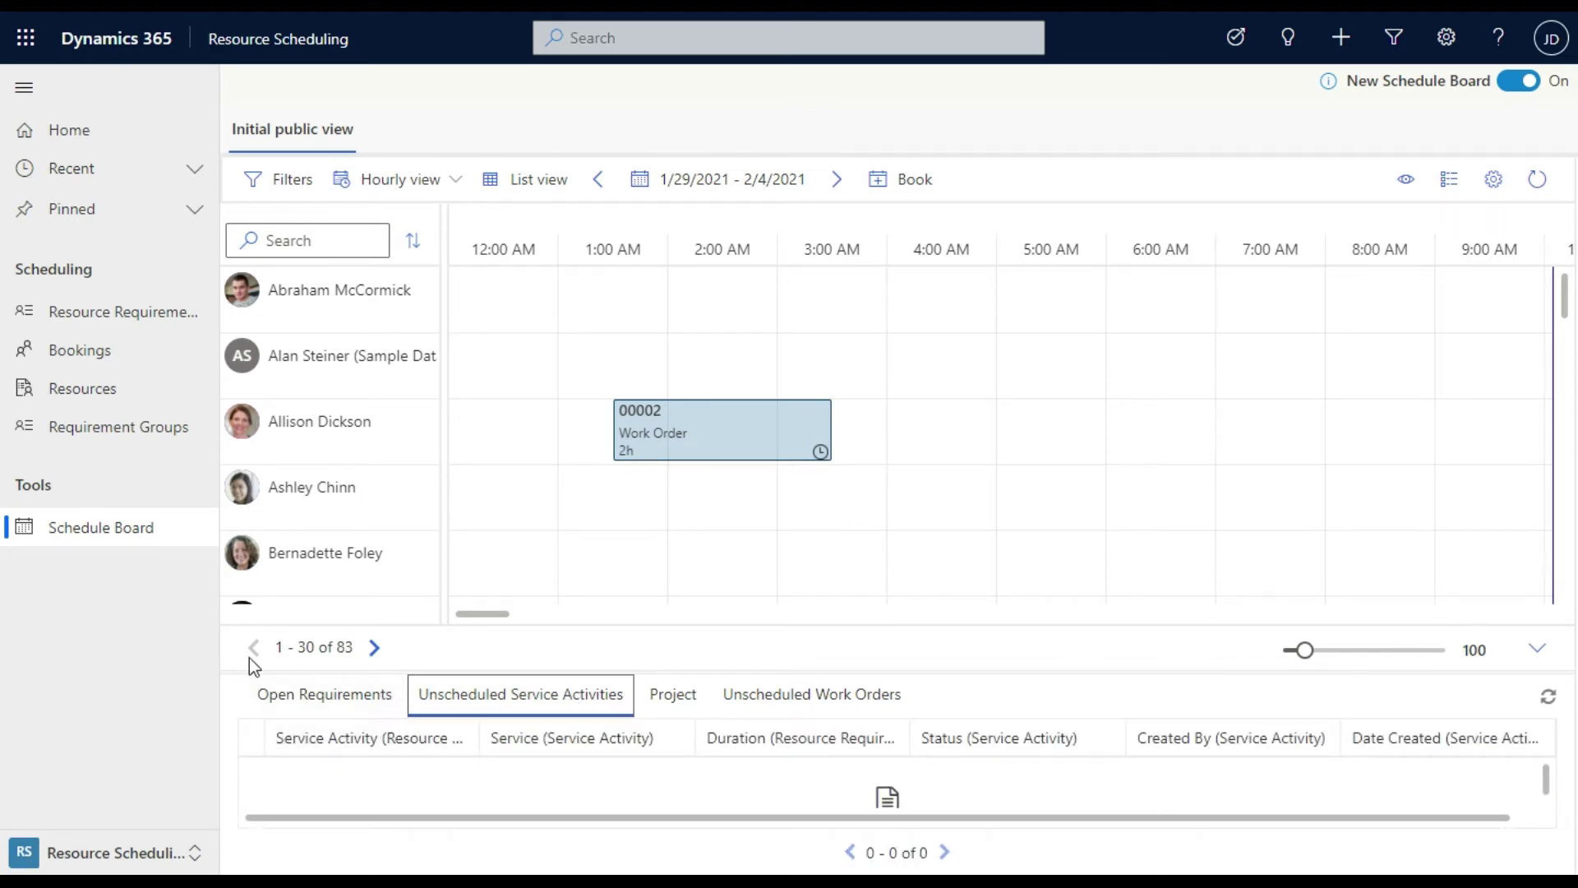
Step: Go to Settings > Administration > Enable Resource Scheduling for Entities to reach the incident booking setup
{"action": "left_click", "coordinate": [98, 852]}
{"action": "left_click", "coordinate": [51, 812]}
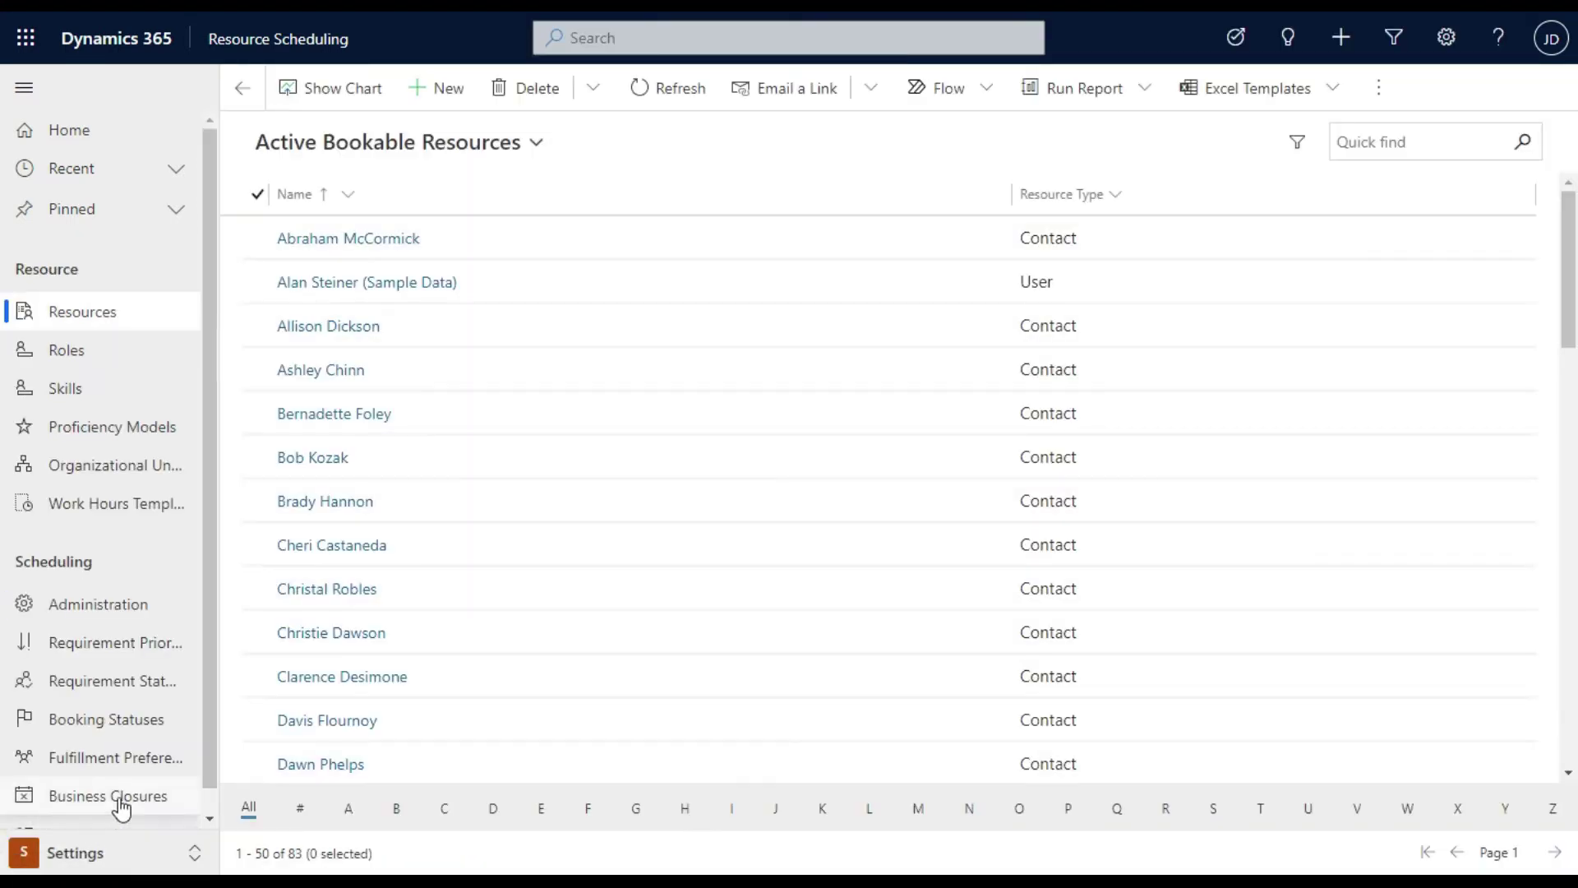
{"action": "left_click", "coordinate": [86, 608]}
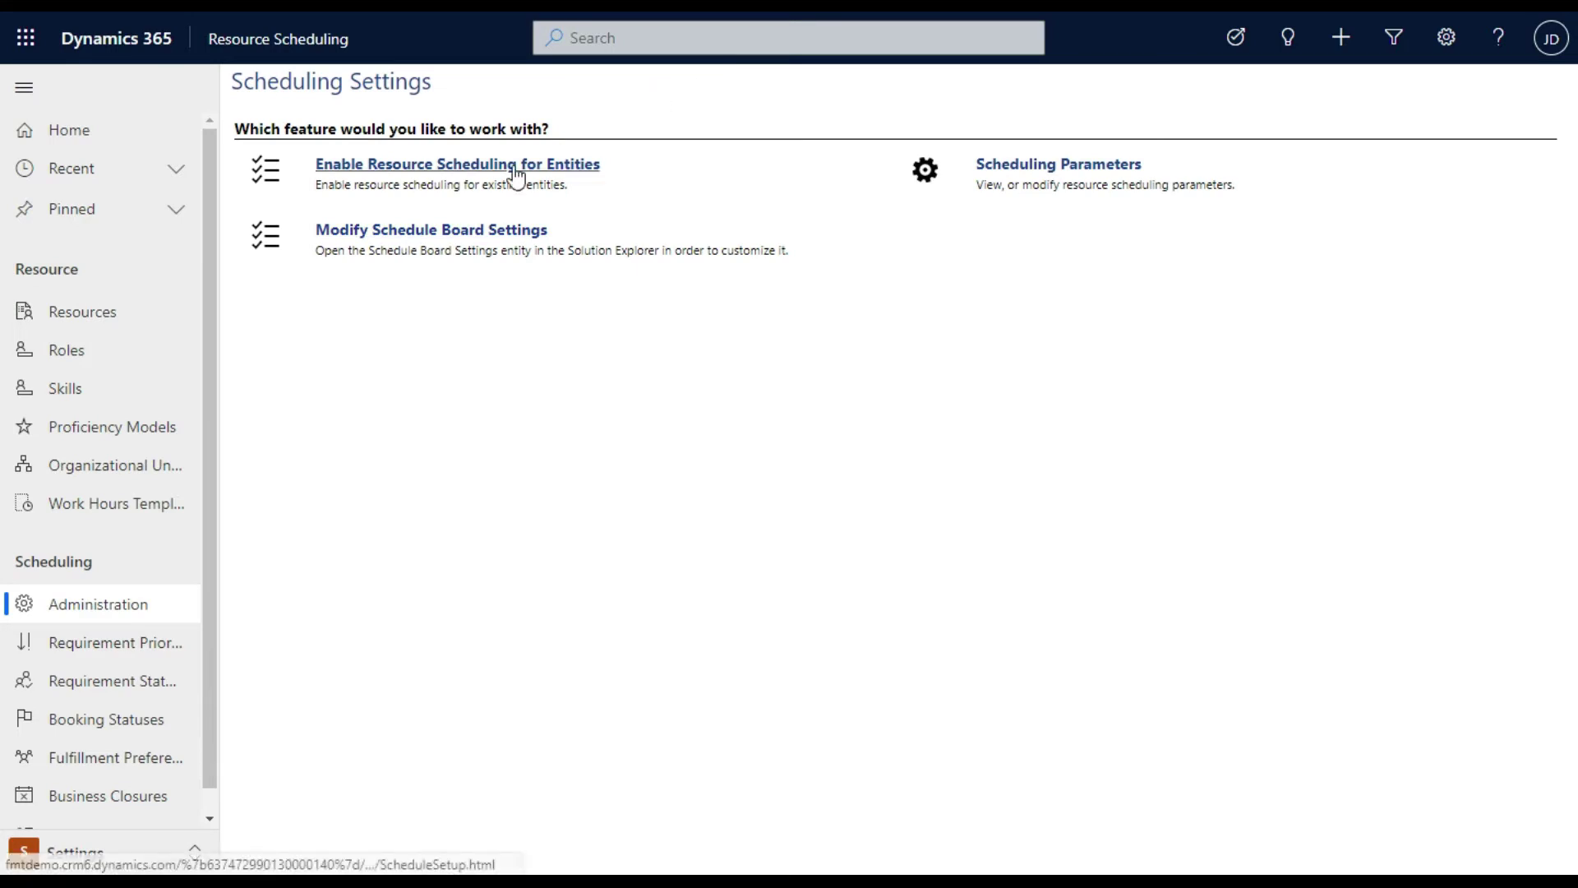
{"action": "left_click", "coordinate": [516, 174]}
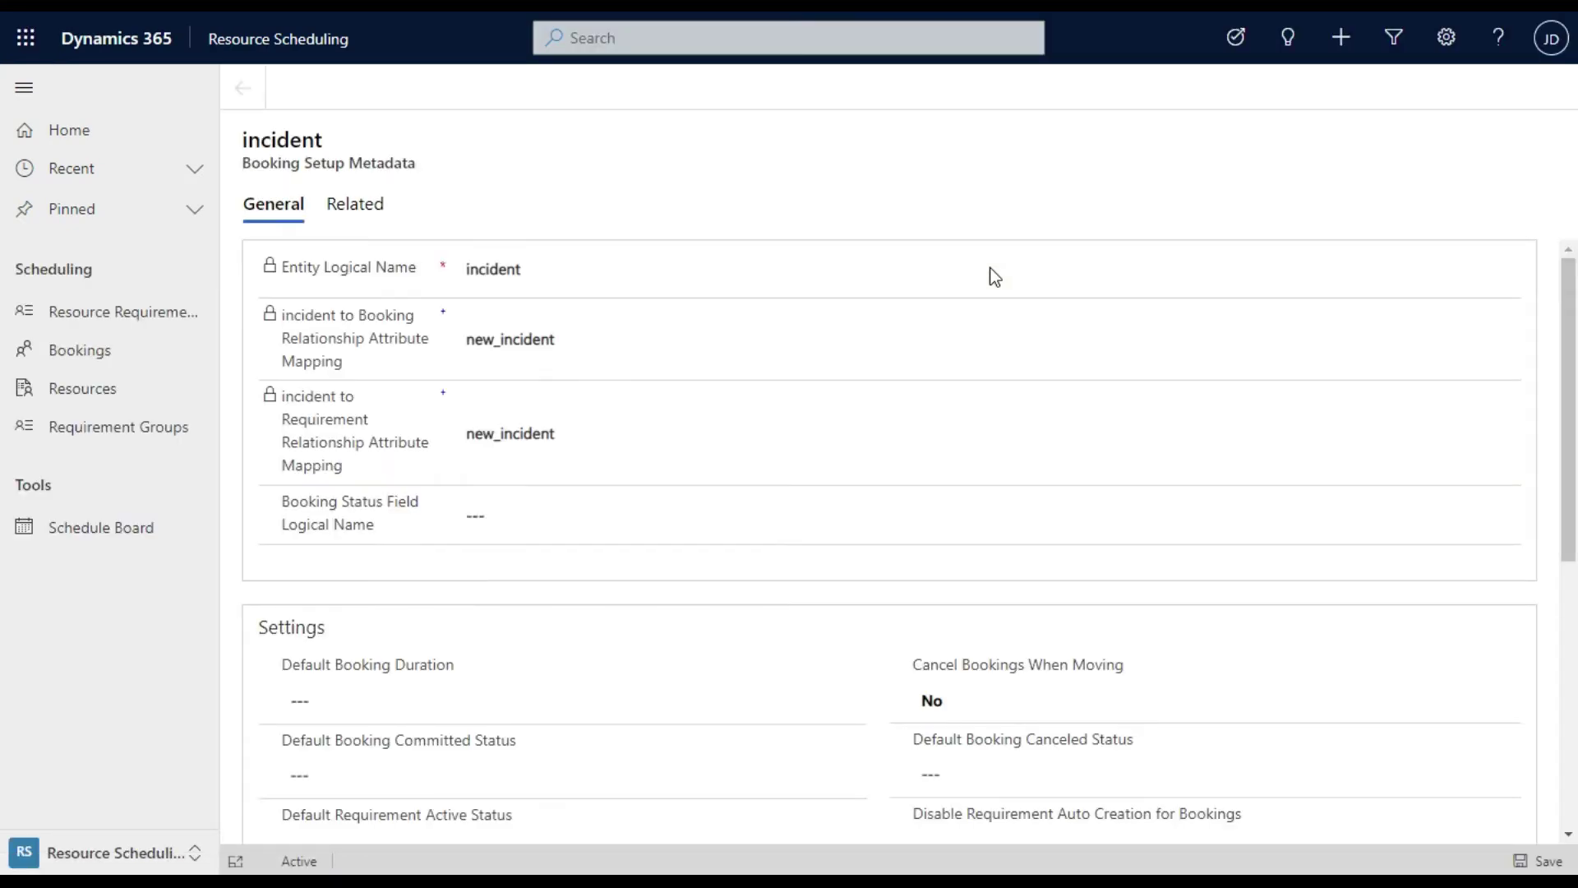
{"action": "scroll", "coordinate": [871, 421], "scroll_direction": "down", "scroll_amount": 3}
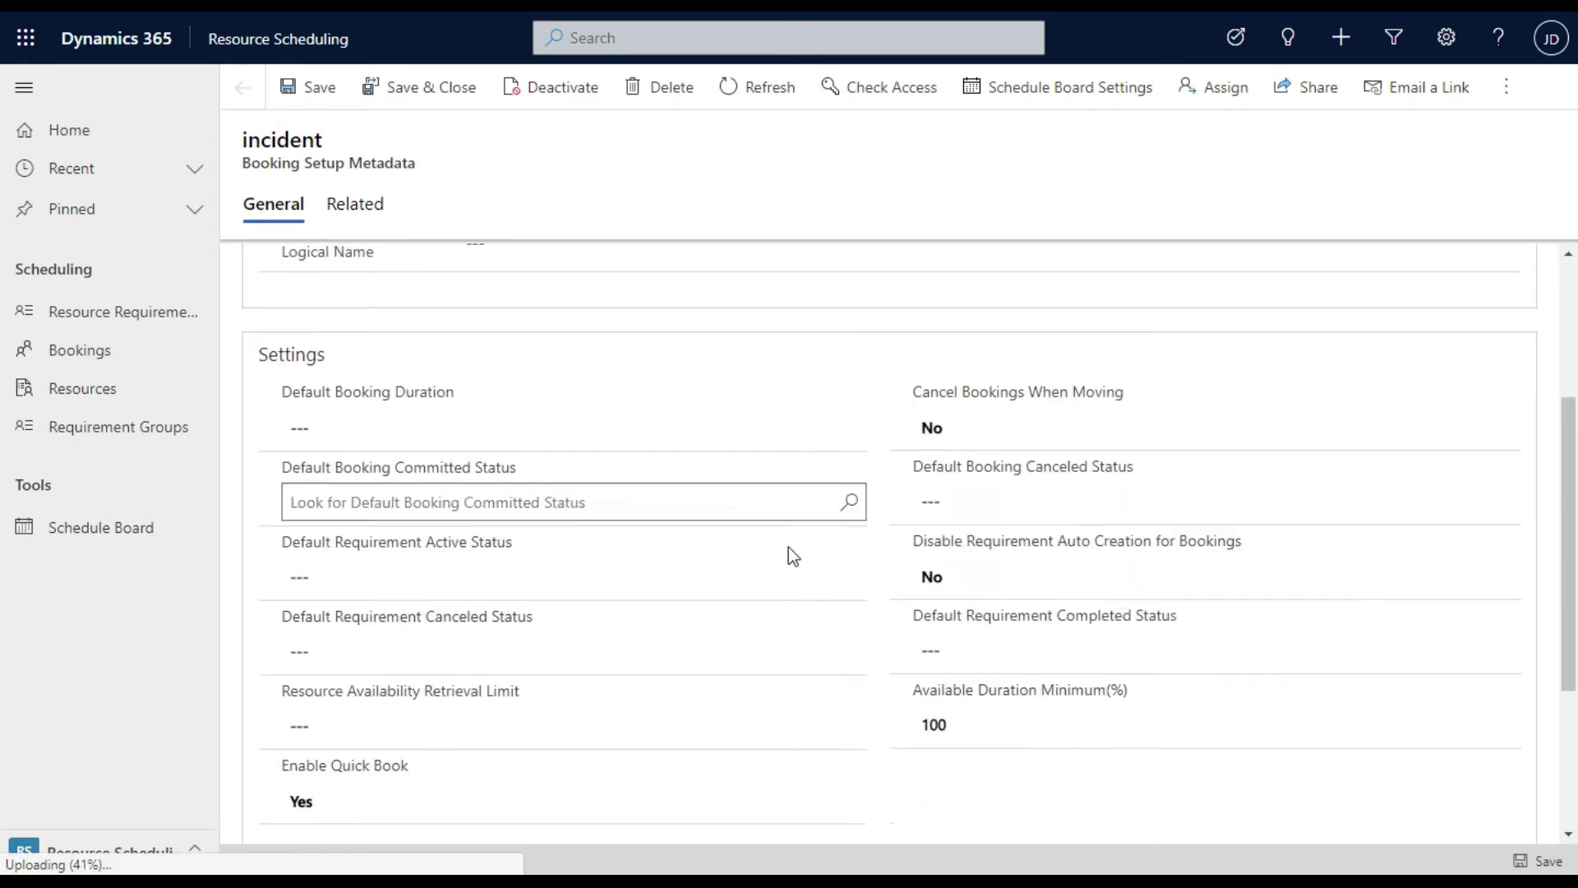
{"action": "scroll", "coordinate": [789, 556], "scroll_direction": "down", "scroll_amount": 1}
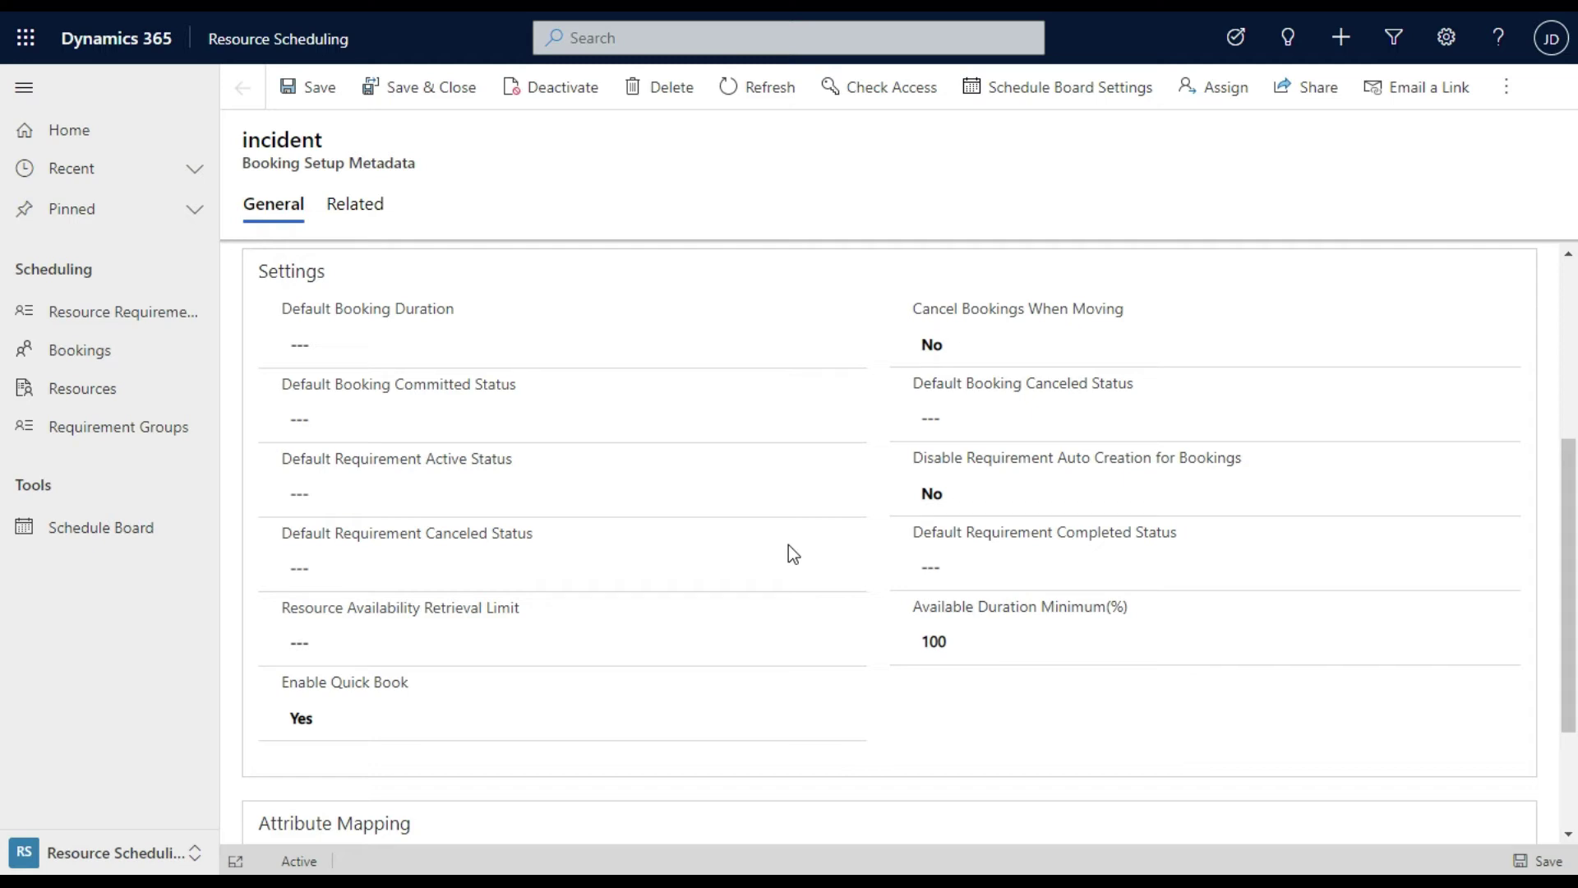
Step: Show the Case Management board and trial-drag the service feature question case without booking it
{"action": "left_click", "coordinate": [91, 550]}
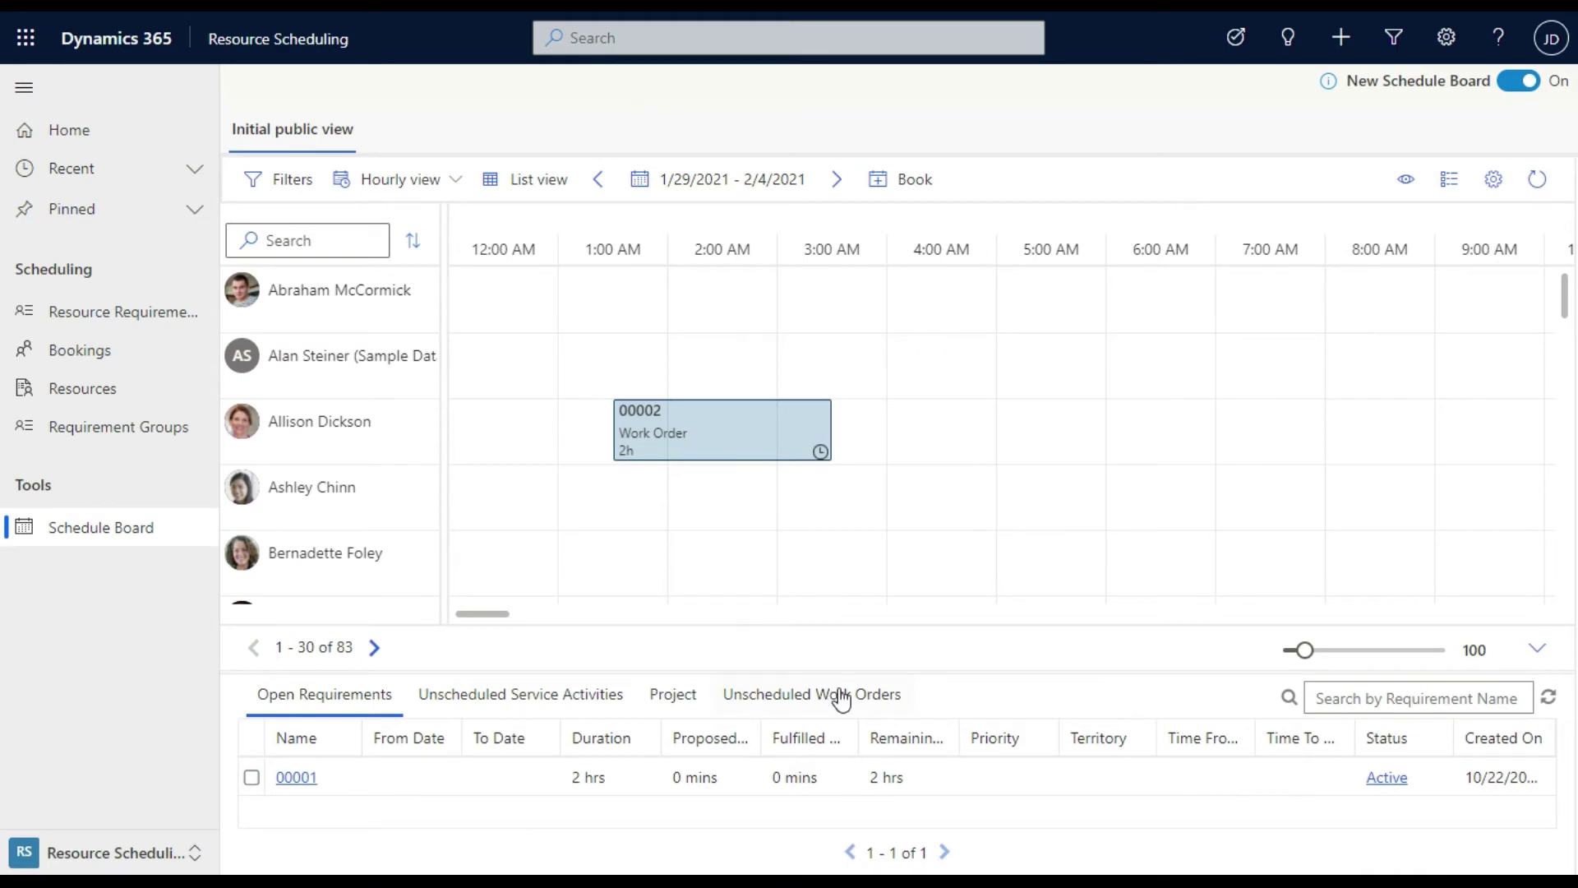
{"action": "left_click", "coordinate": [406, 139]}
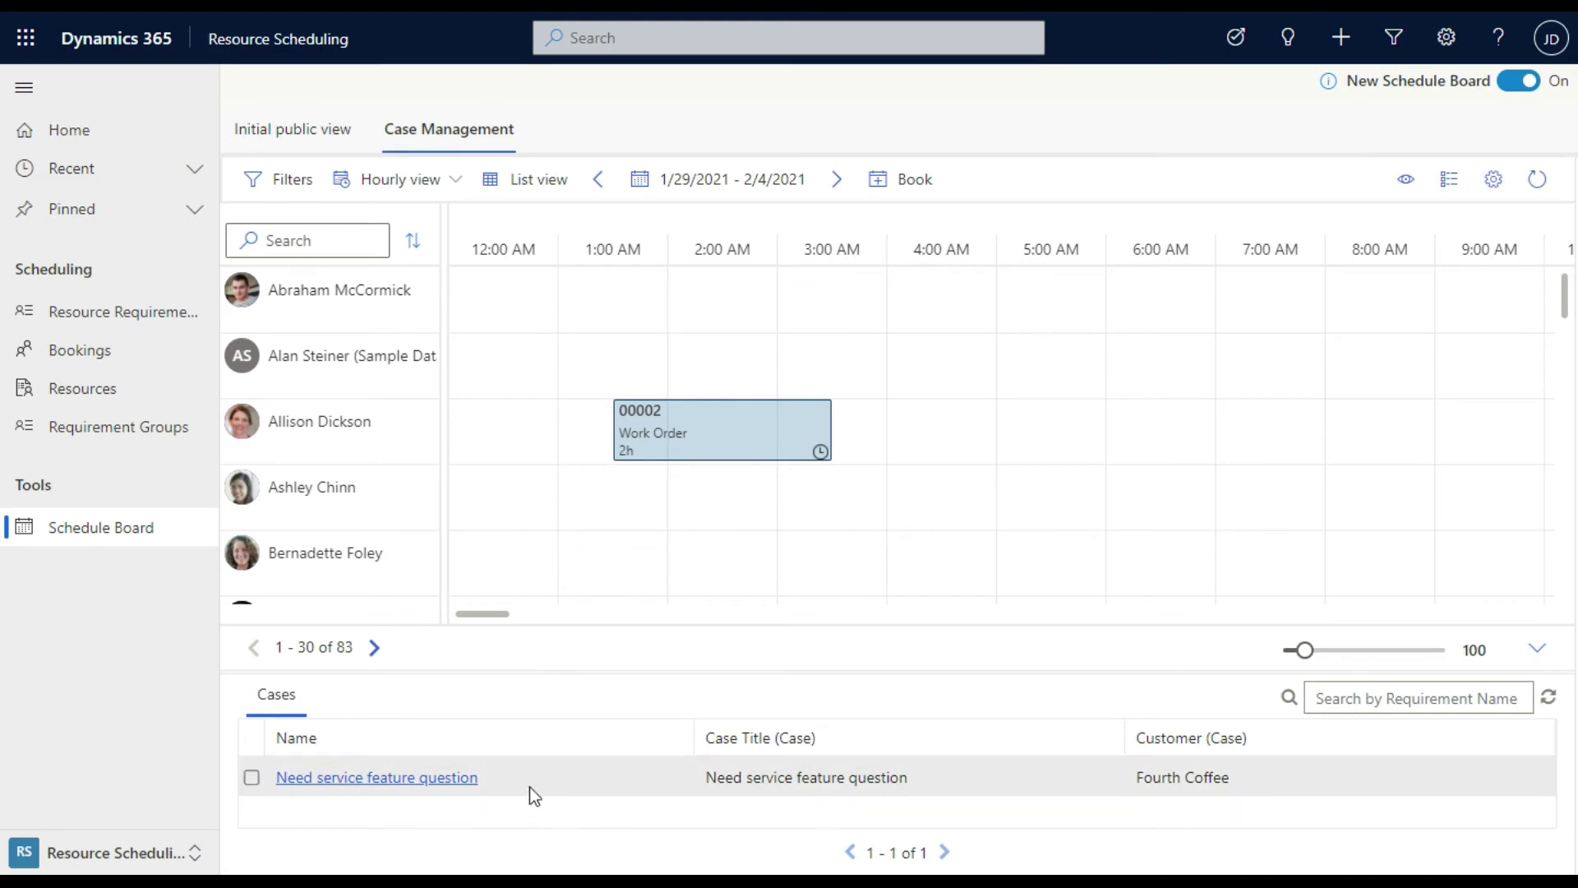
{"action": "left_click_drag", "start_coordinate": [530, 787], "coordinate": [691, 527]}
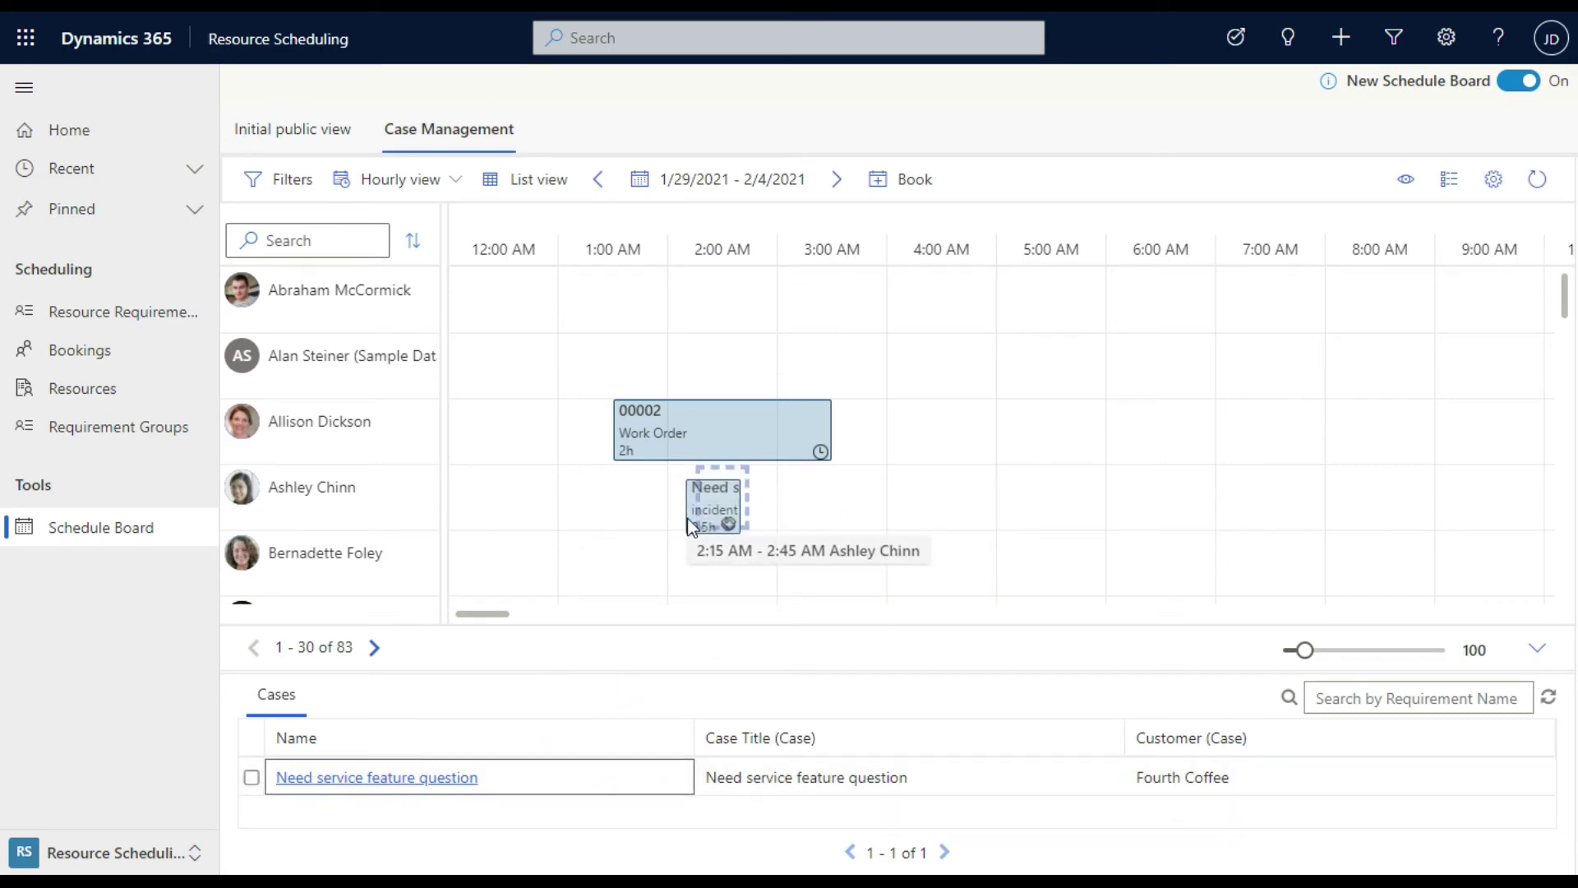
{"action": "left_click_drag", "start_coordinate": [687, 518], "coordinate": [594, 780]}
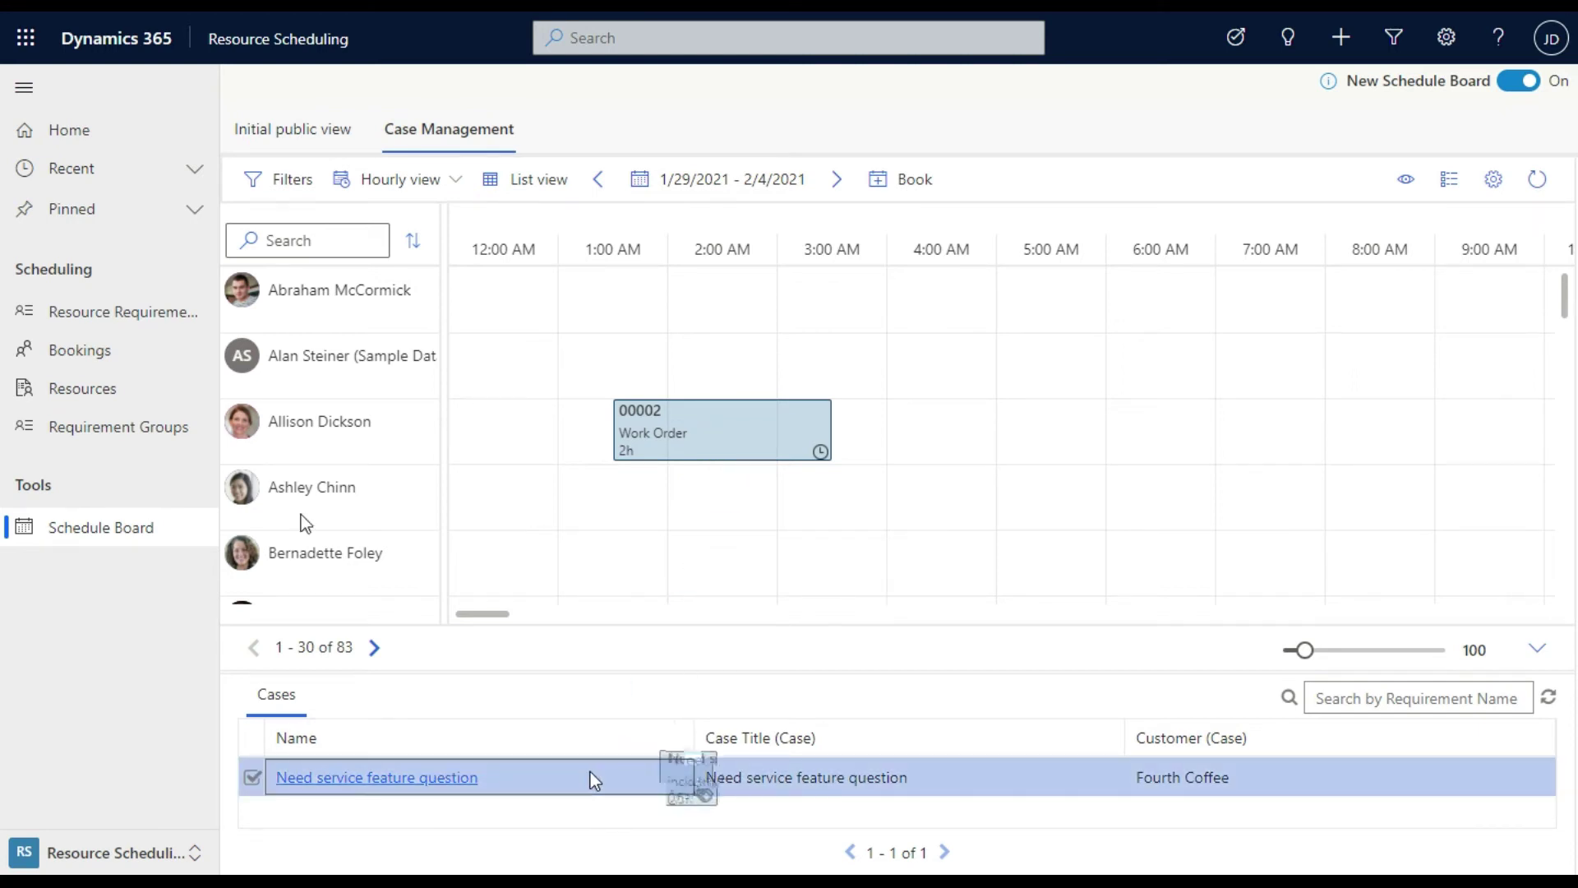
{"action": "left_click", "coordinate": [290, 42]}
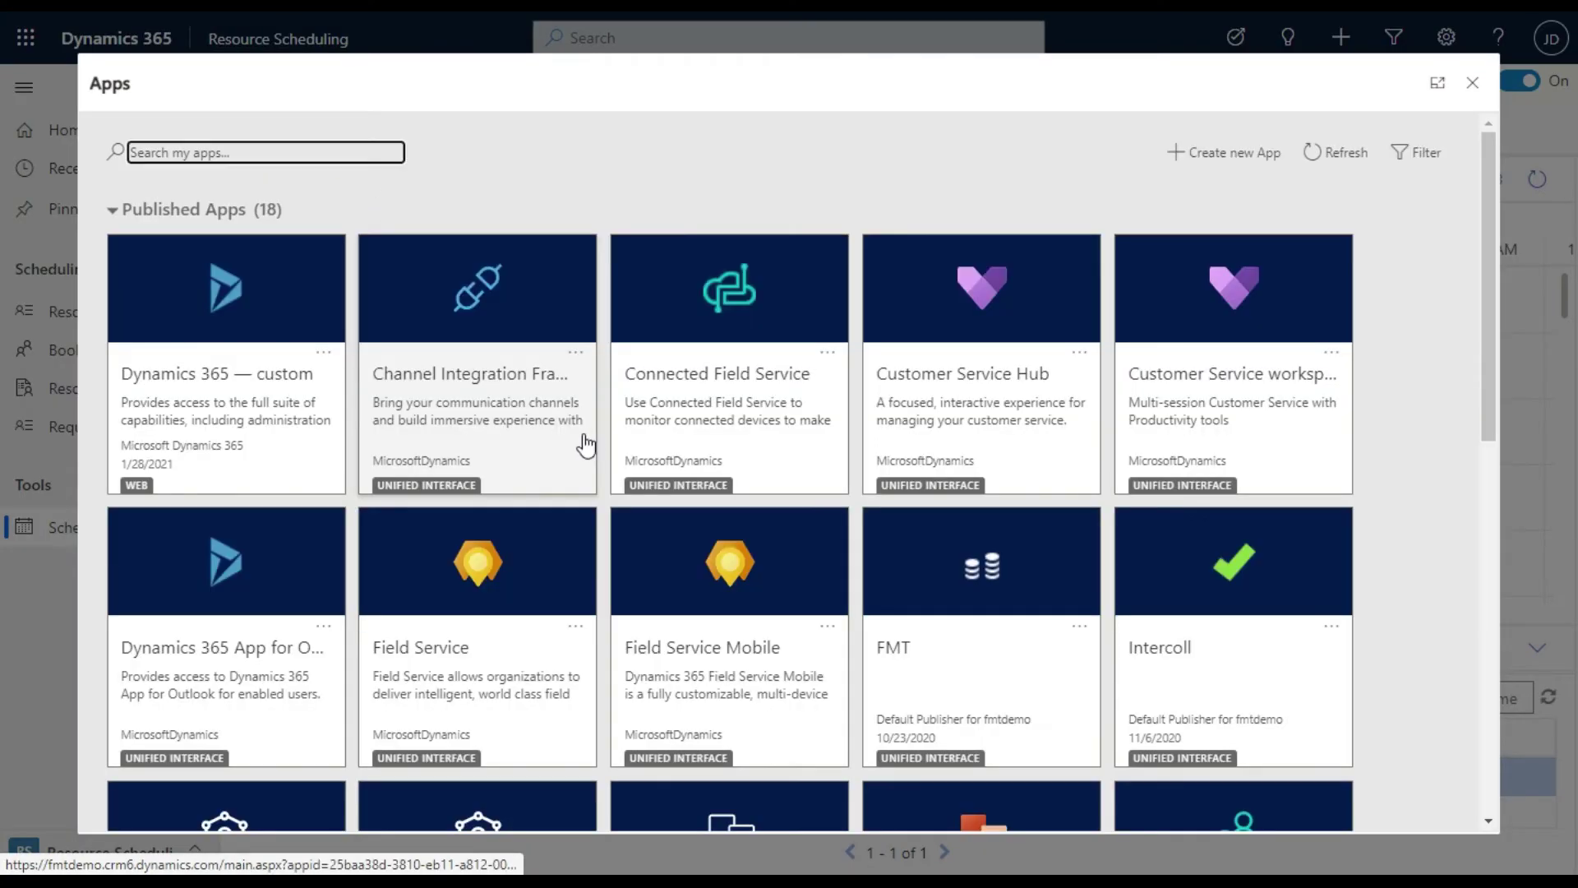
Step: In Customer Service Hub, open Book Resources for the Service information required case
{"action": "left_click", "coordinate": [1003, 407]}
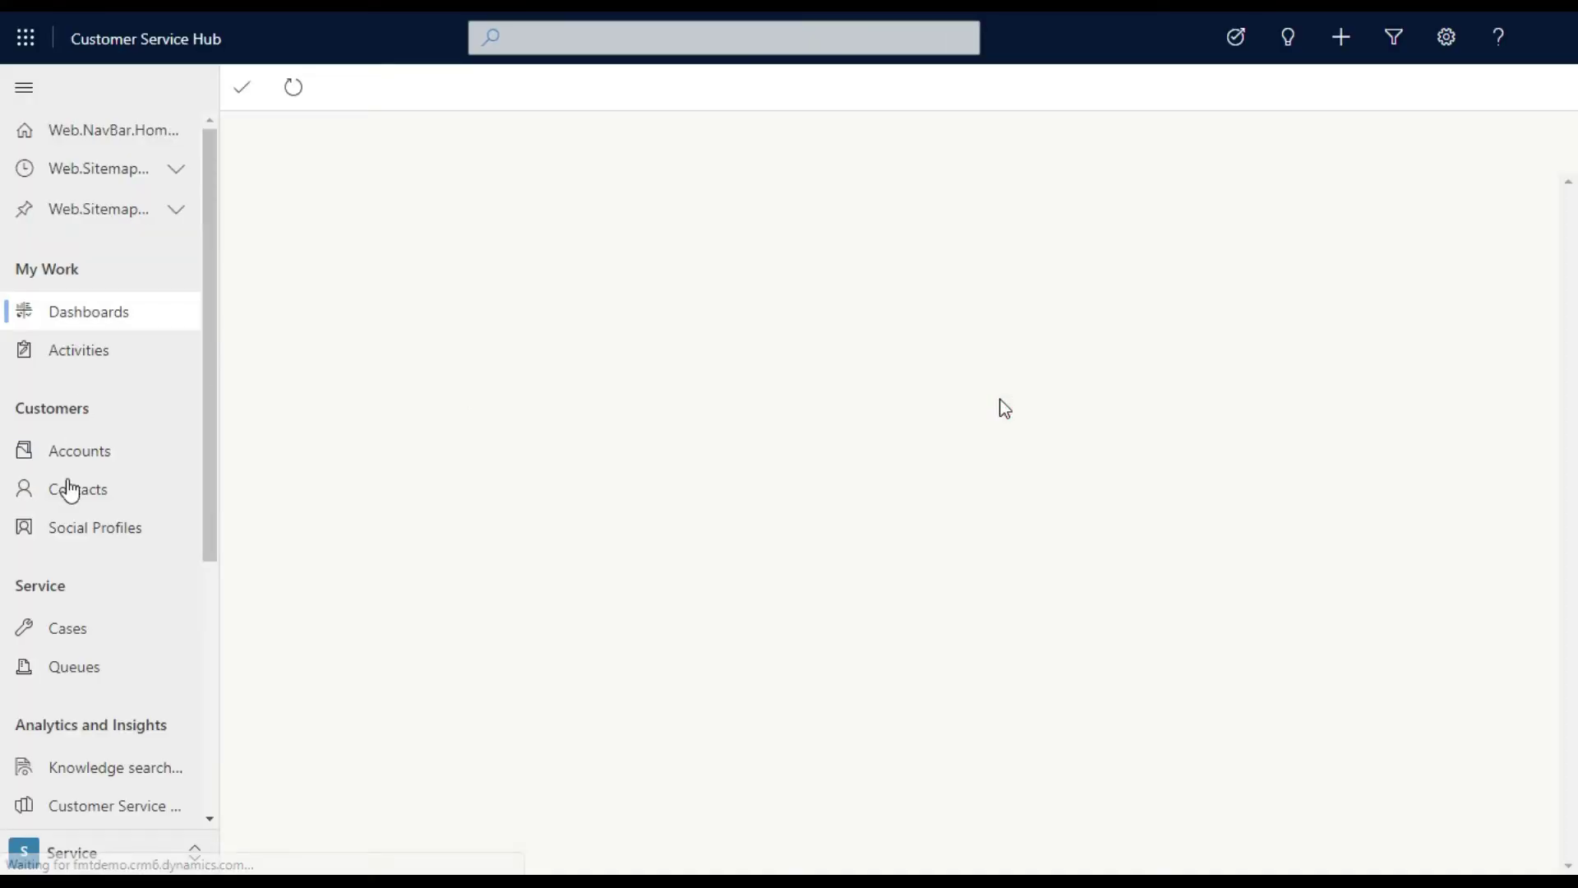
{"action": "left_click", "coordinate": [113, 636]}
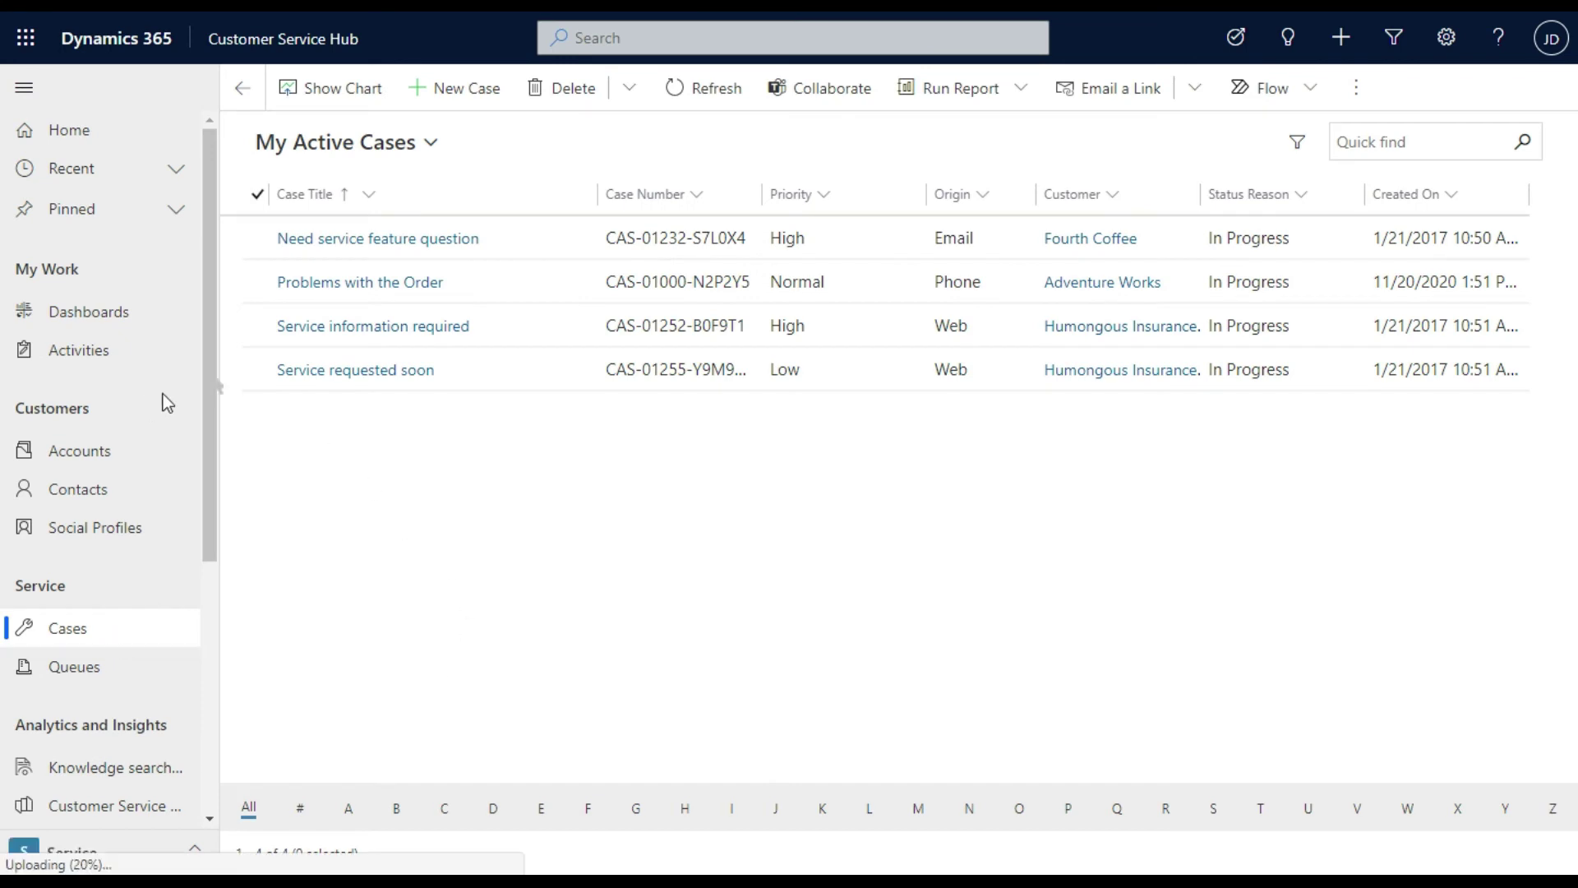
{"action": "left_click", "coordinate": [256, 328]}
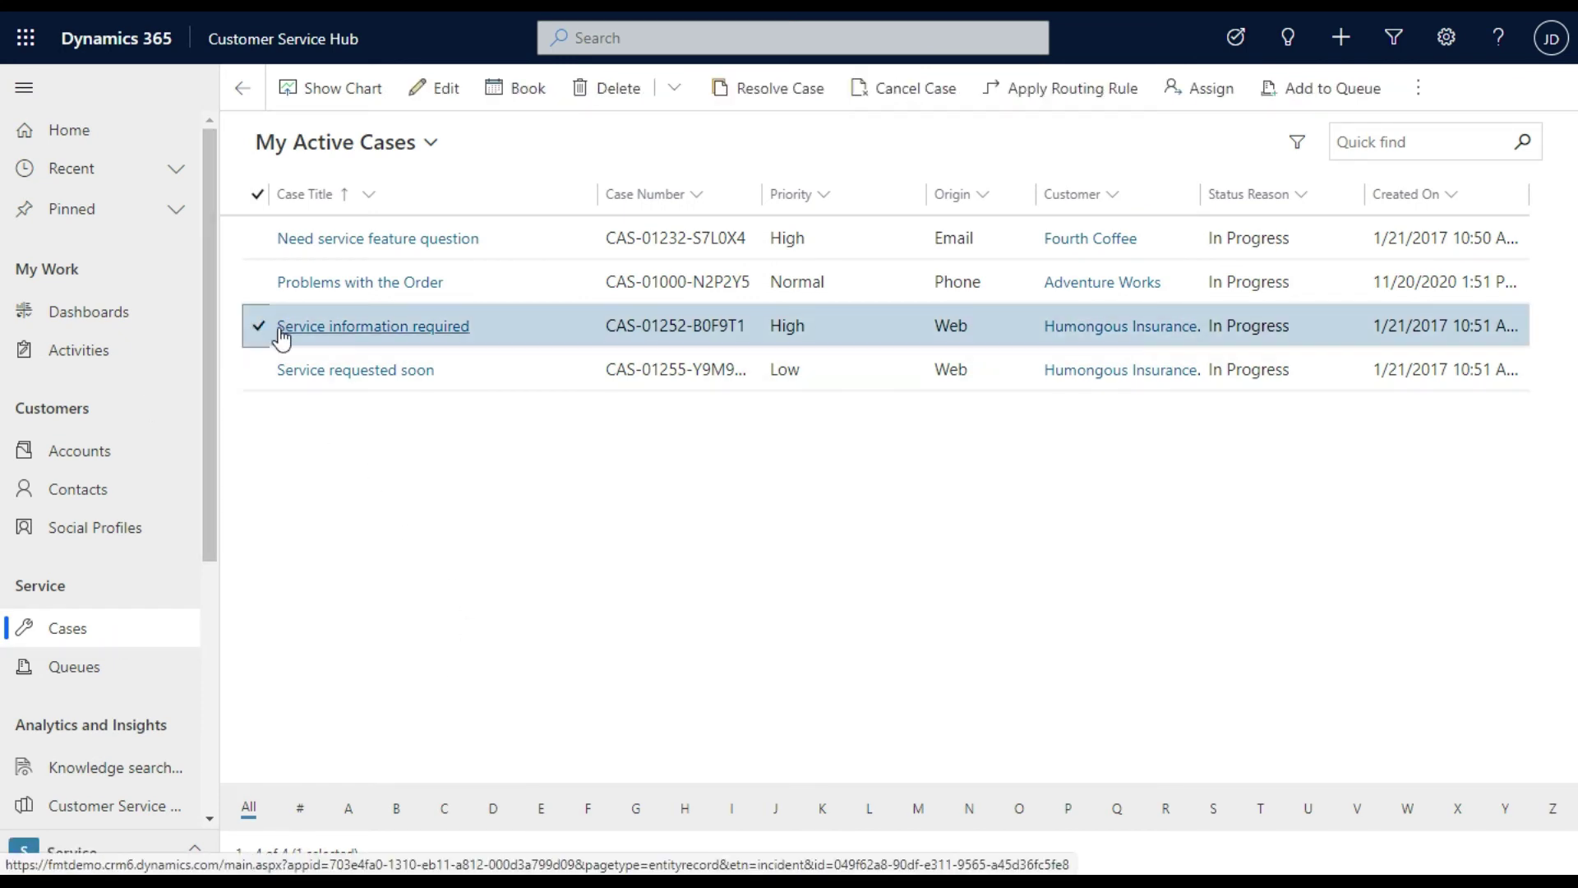
{"action": "left_click", "coordinate": [518, 107]}
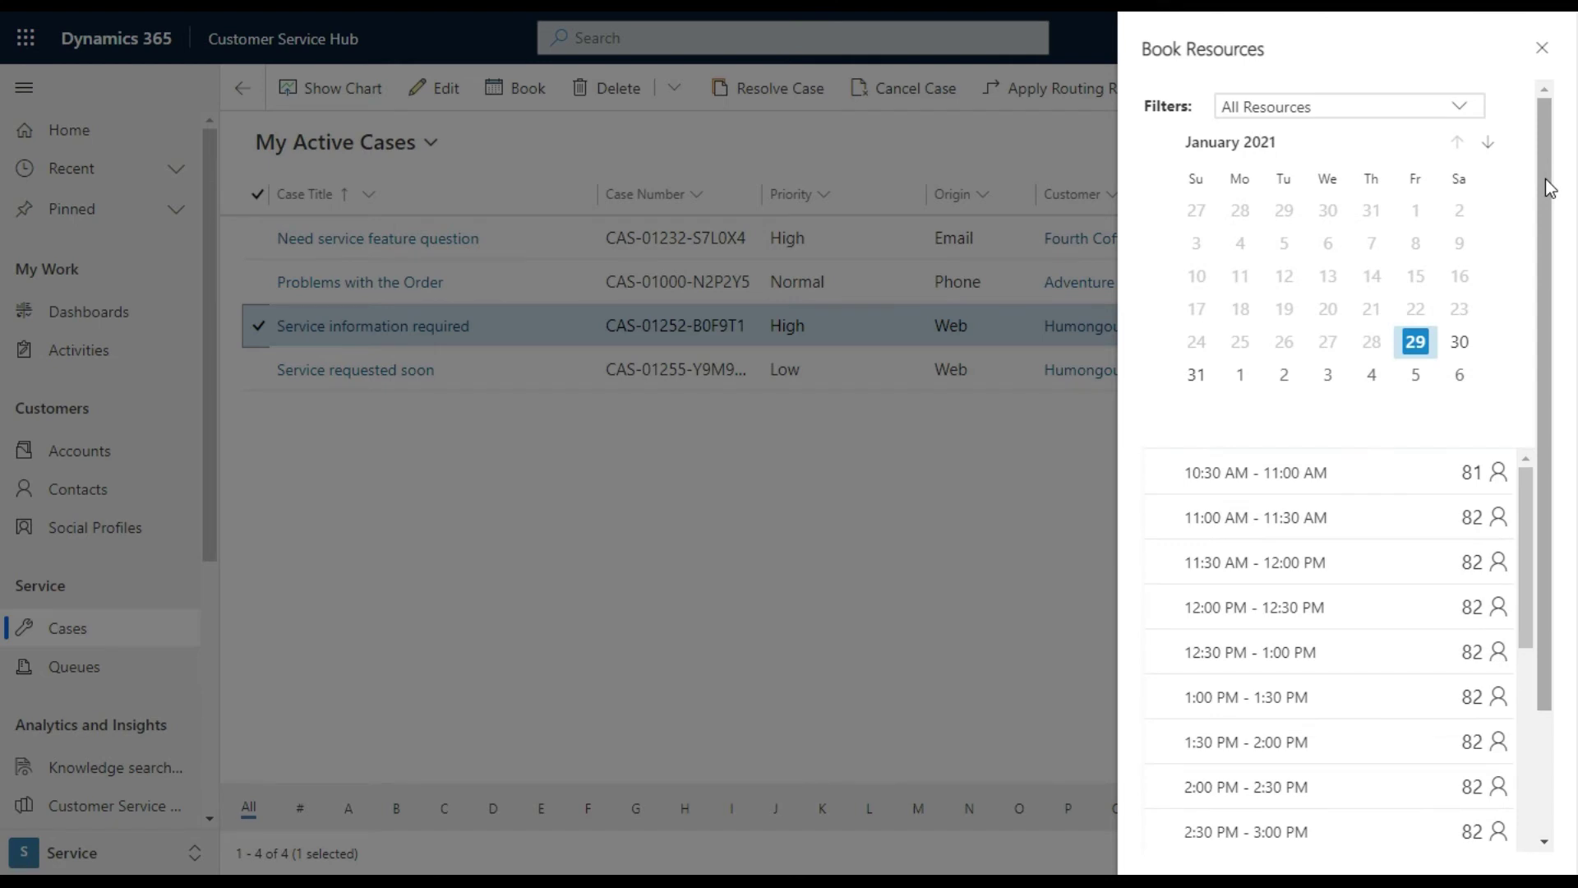
Step: Set the booking date to 1 February 2021 and browse the available time slots
{"action": "left_click", "coordinate": [1241, 377]}
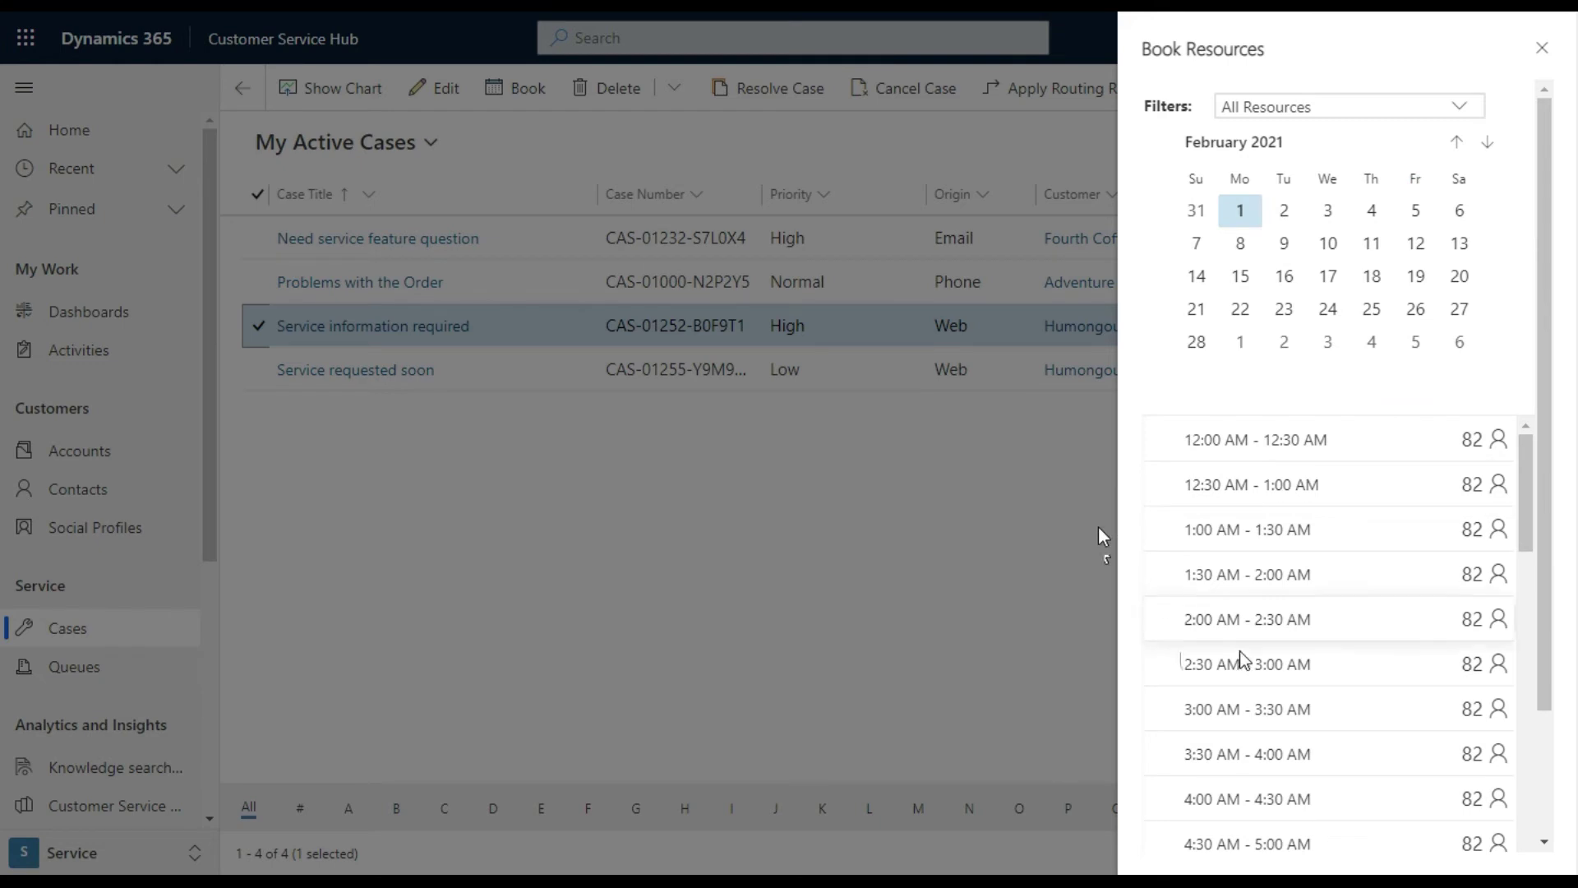
{"action": "scroll", "coordinate": [1246, 653], "scroll_direction": "down", "scroll_amount": 9}
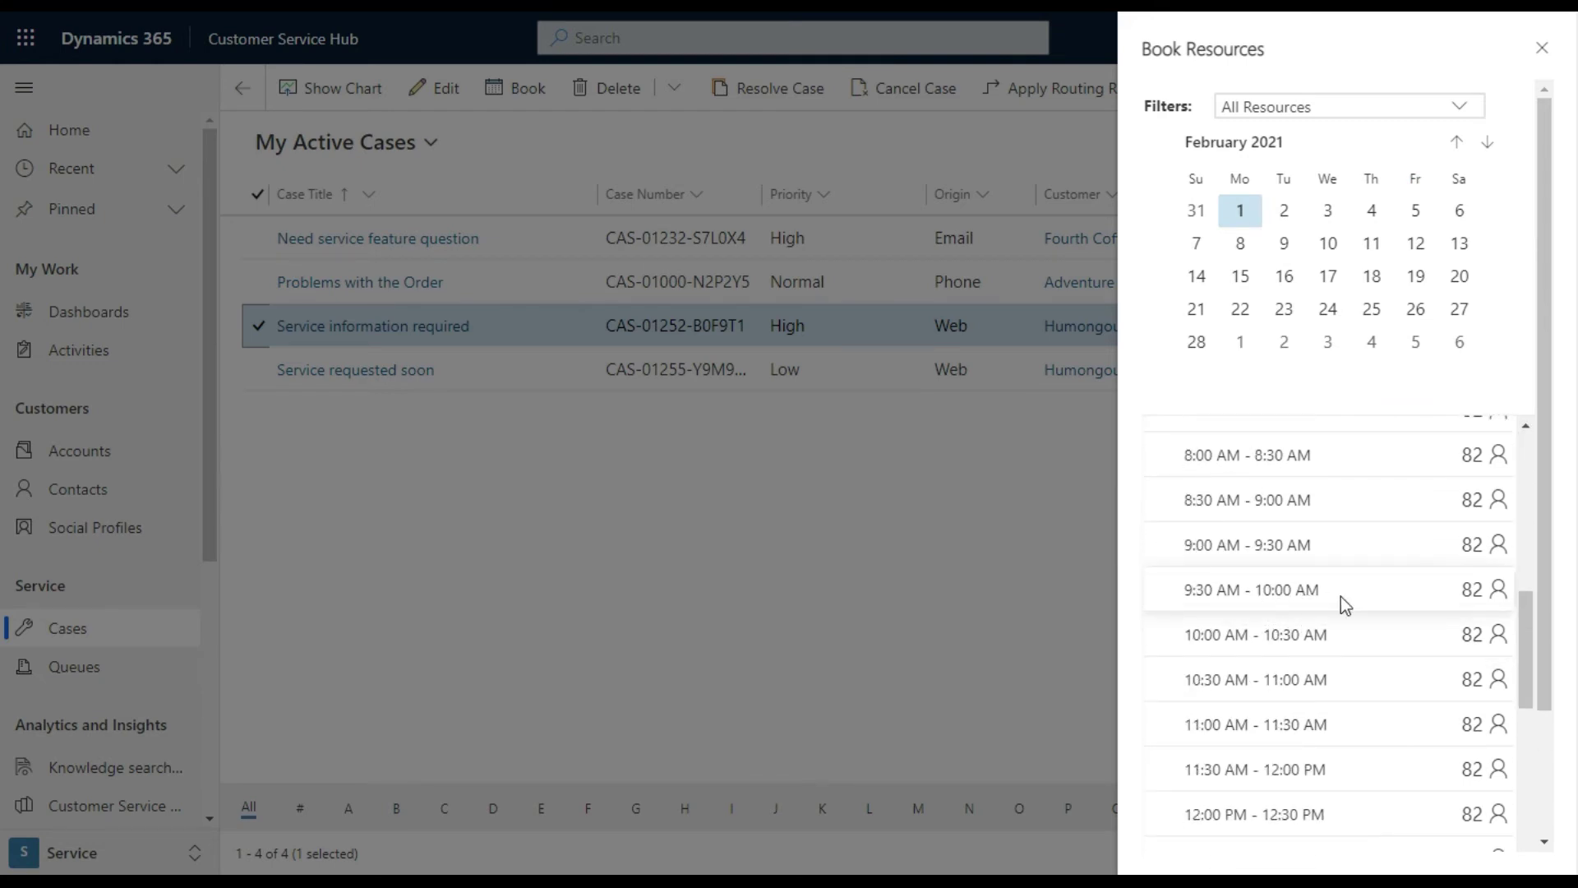
{"action": "left_click", "coordinate": [1494, 599]}
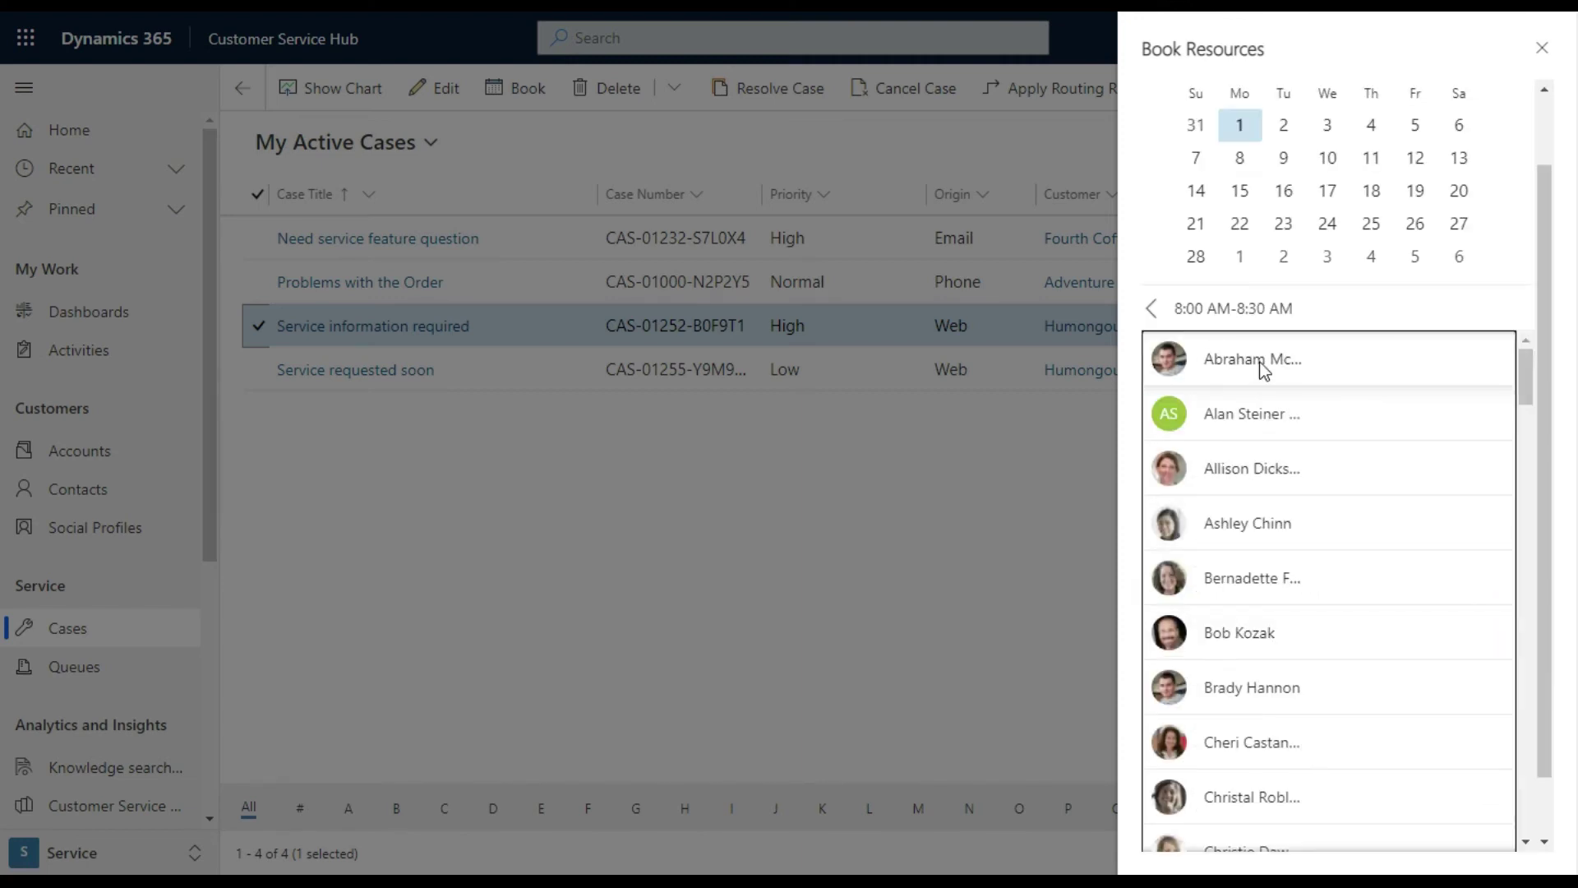
{"action": "left_click", "coordinate": [1152, 310]}
{"action": "scroll", "coordinate": [1247, 374], "scroll_direction": "down", "scroll_amount": 20}
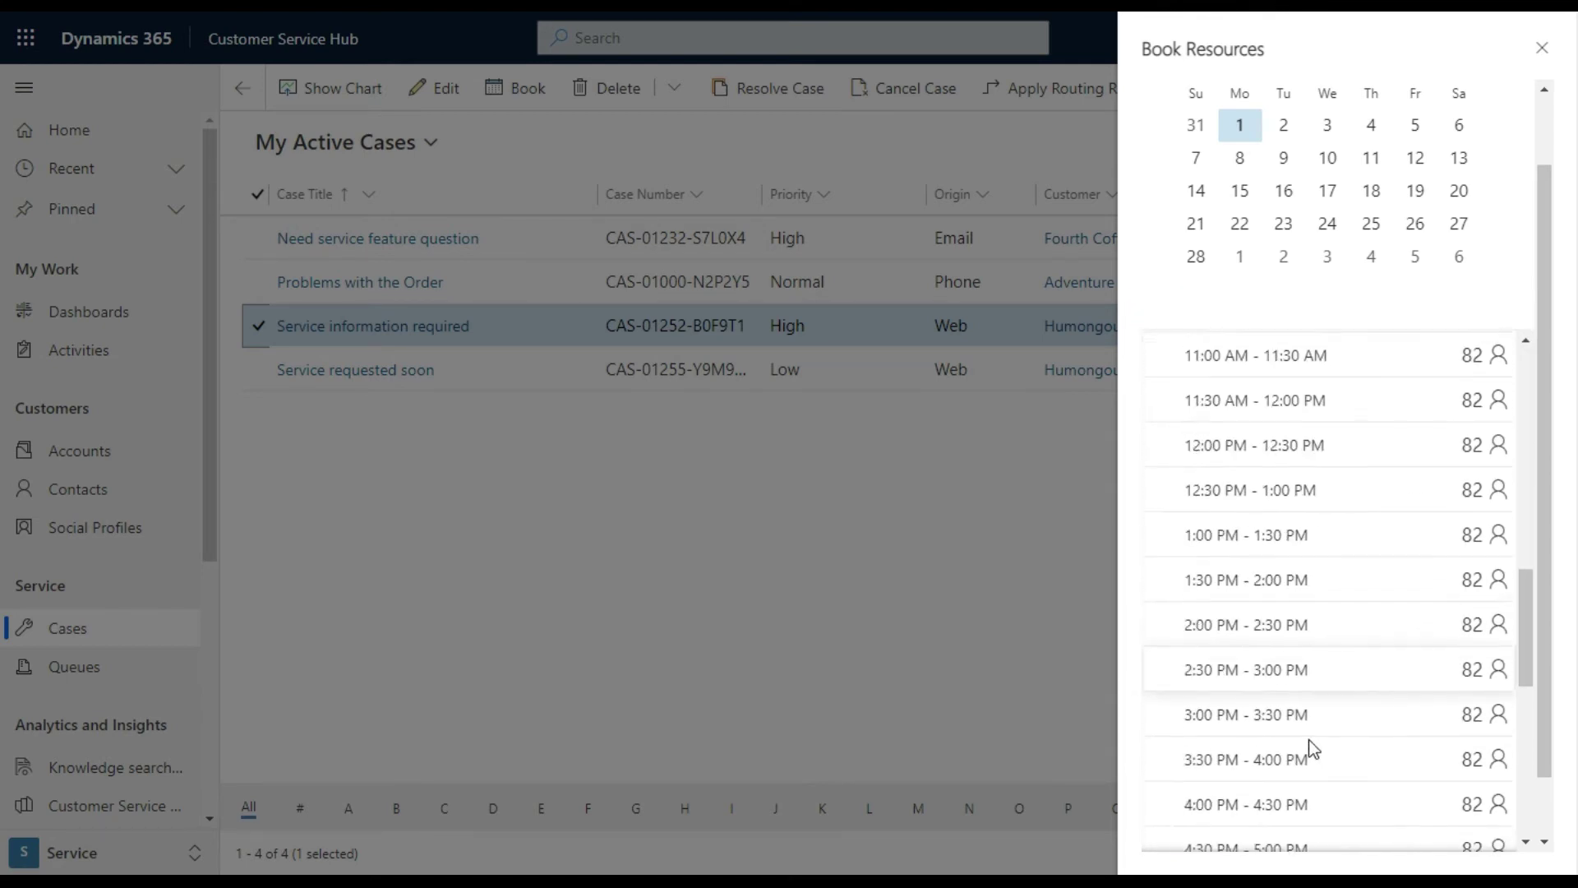
{"action": "scroll", "coordinate": [1164, 720], "scroll_direction": "down", "scroll_amount": 1}
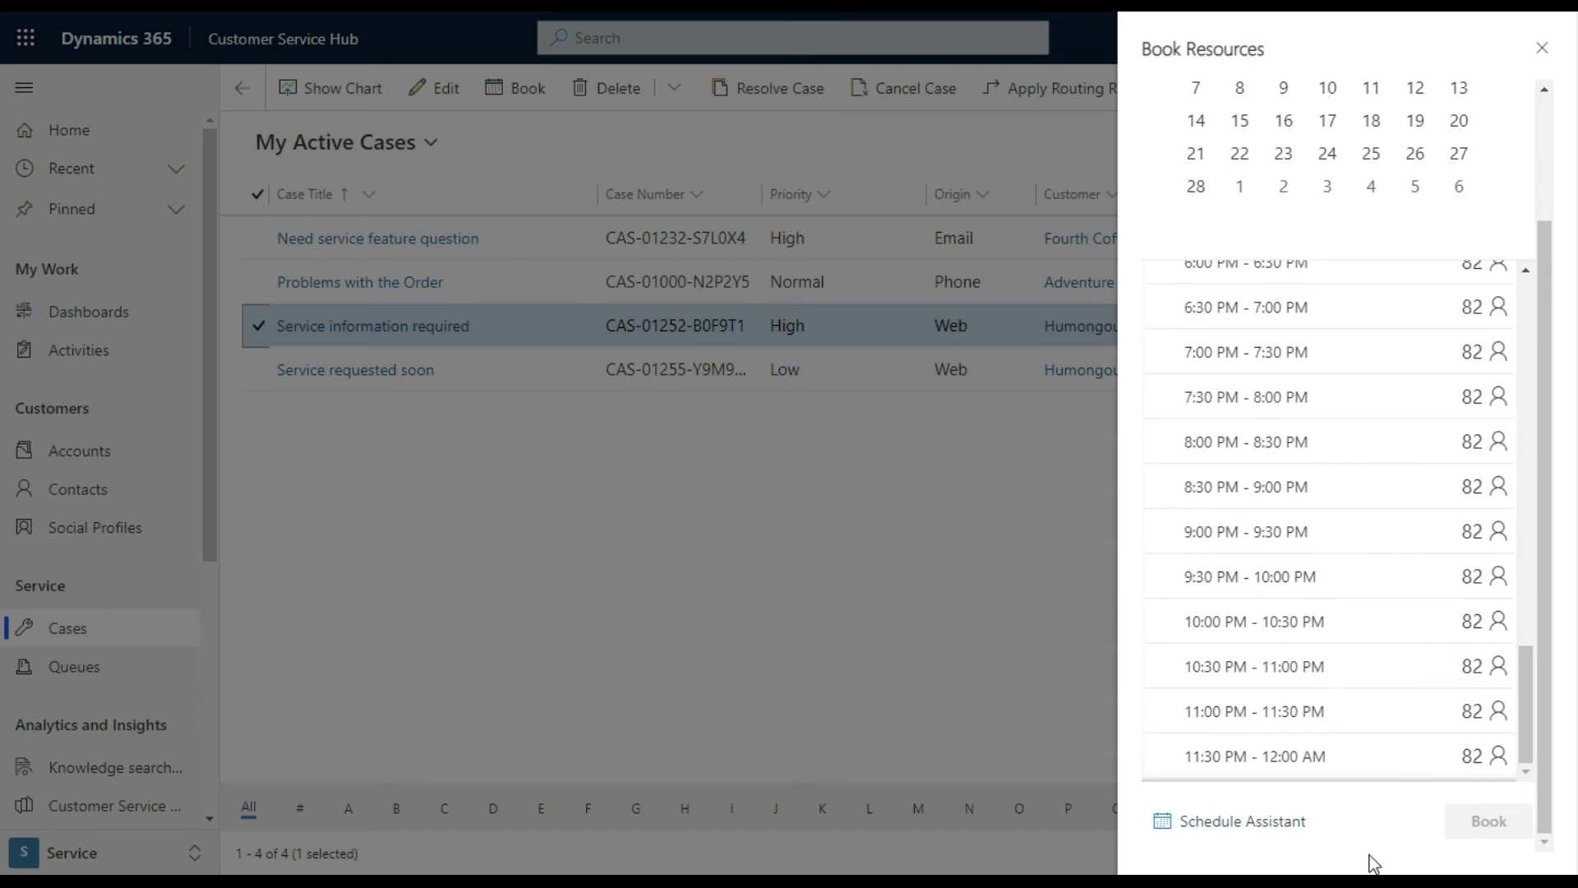
{"action": "scroll", "coordinate": [1437, 383], "scroll_direction": "up", "scroll_amount": 6}
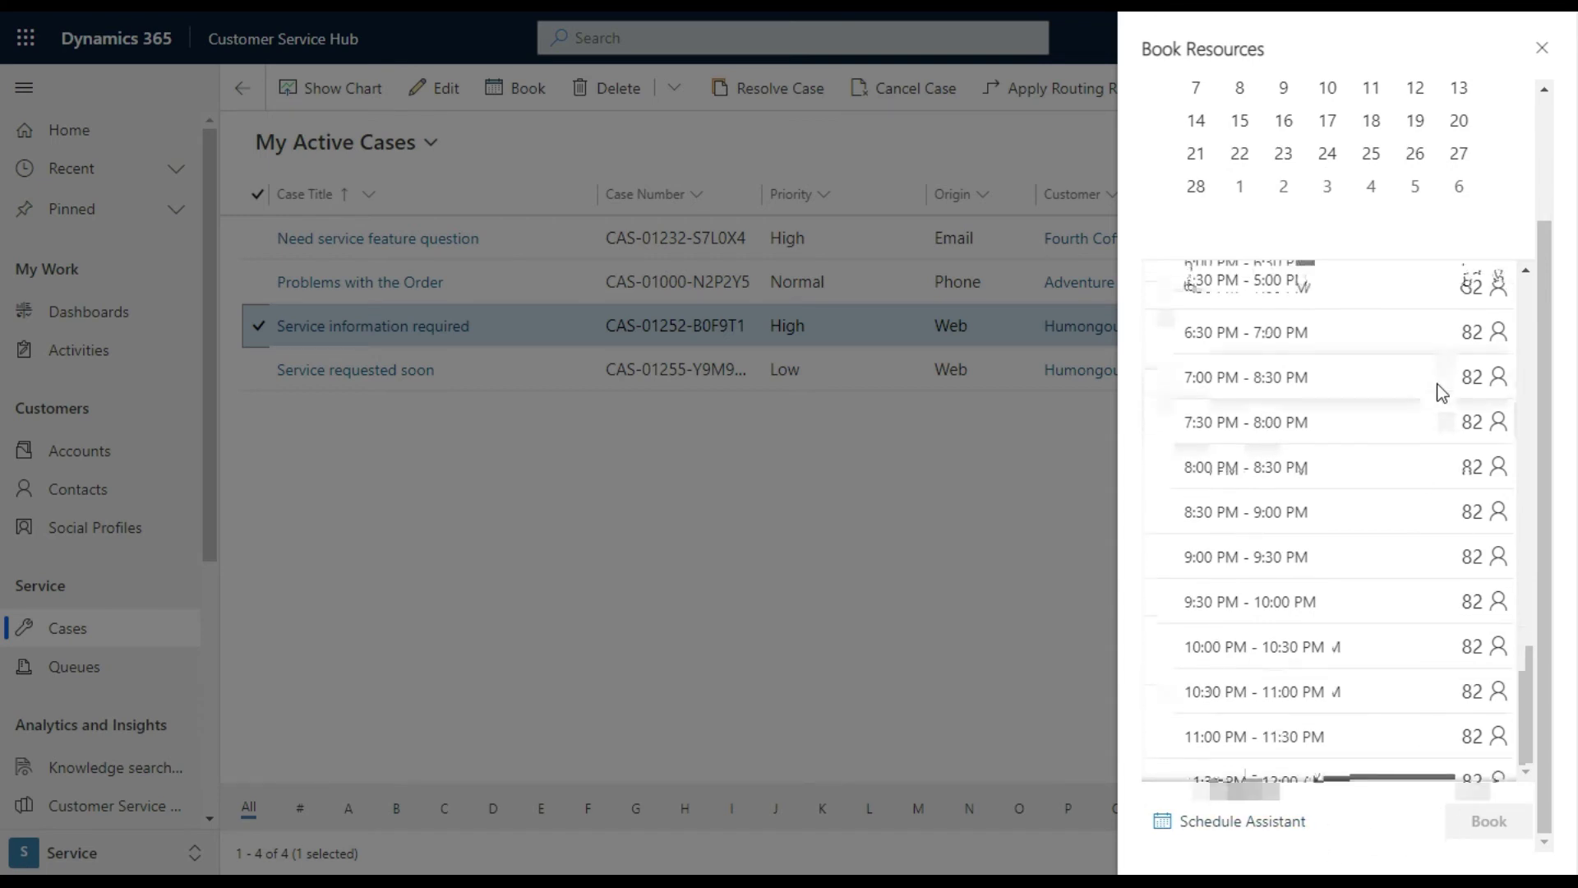
{"action": "scroll", "coordinate": [1436, 384], "scroll_direction": "up", "scroll_amount": 5}
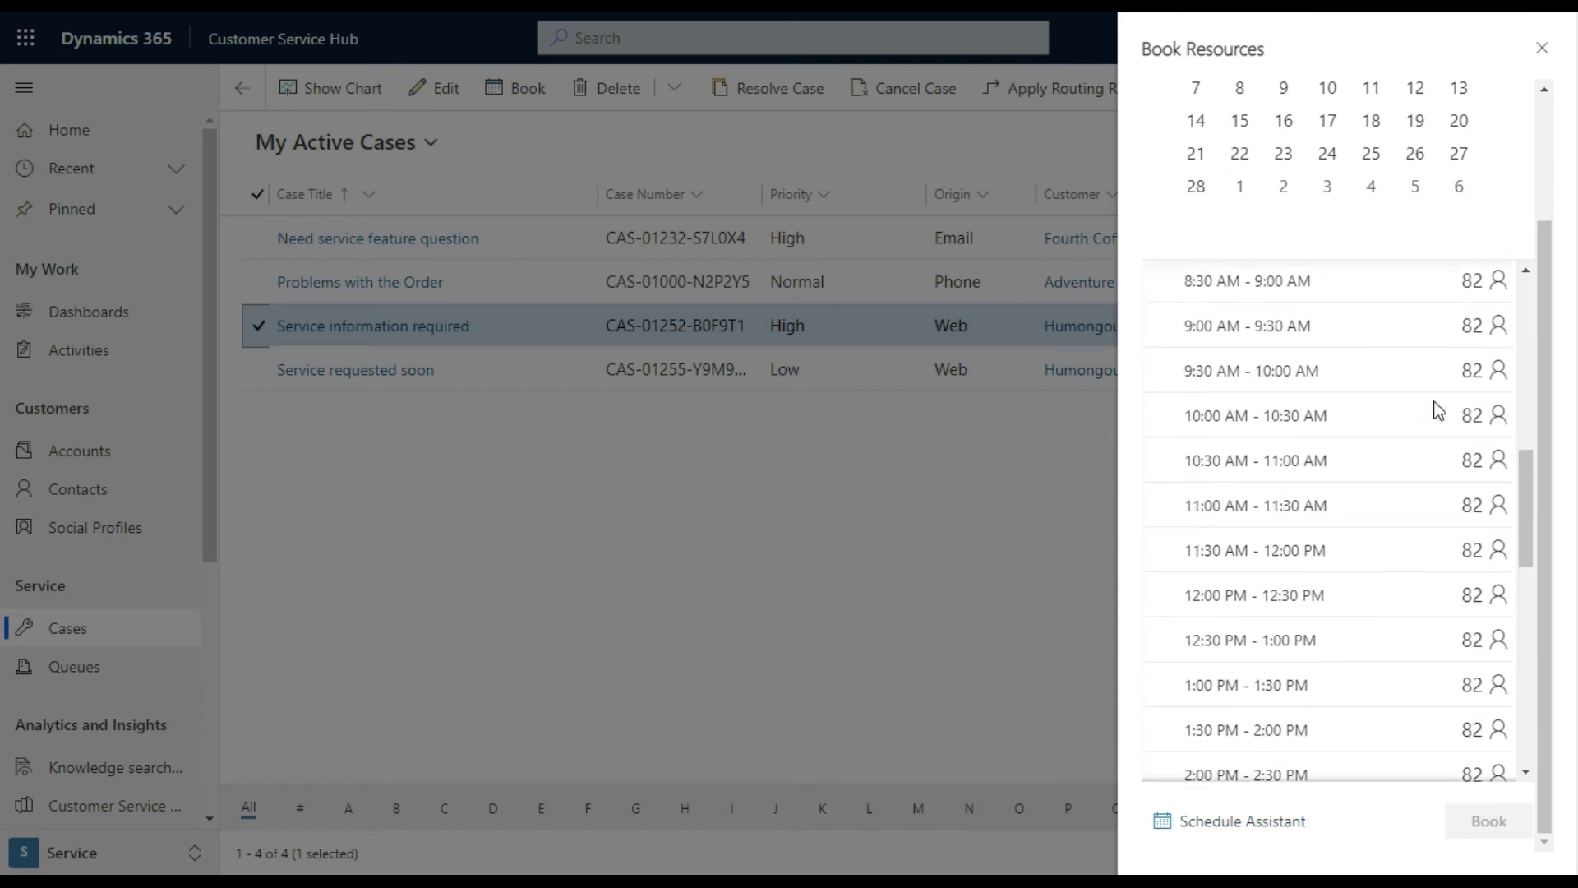
Step: Book the first resource for the 9:30–10:00 AM slot and exit the booking summary
{"action": "left_click", "coordinate": [1496, 362]}
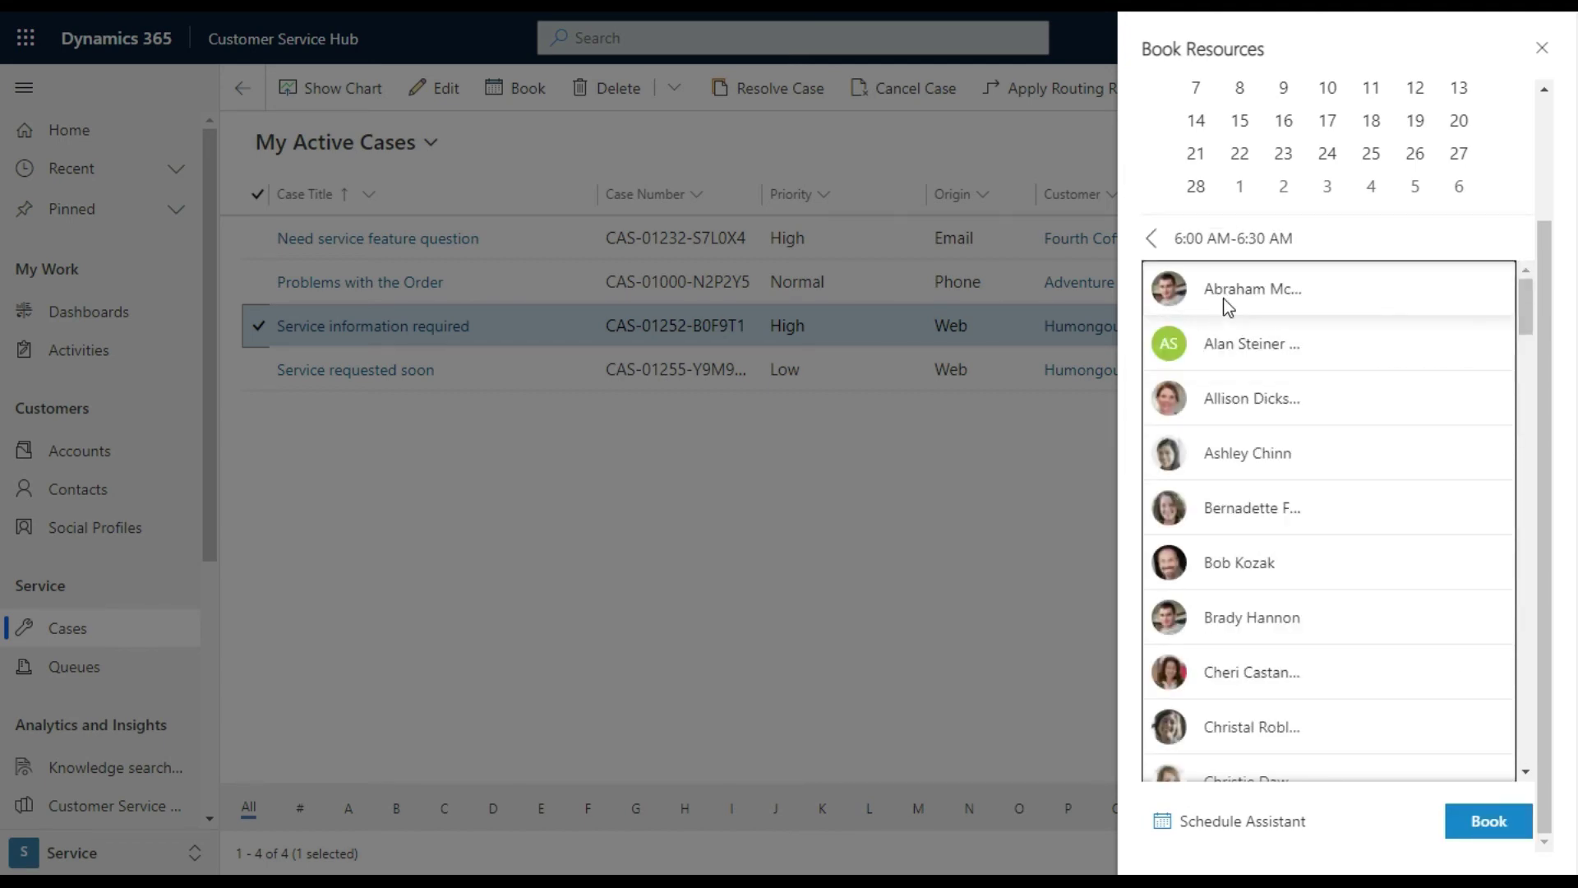
{"action": "left_click", "coordinate": [1232, 289]}
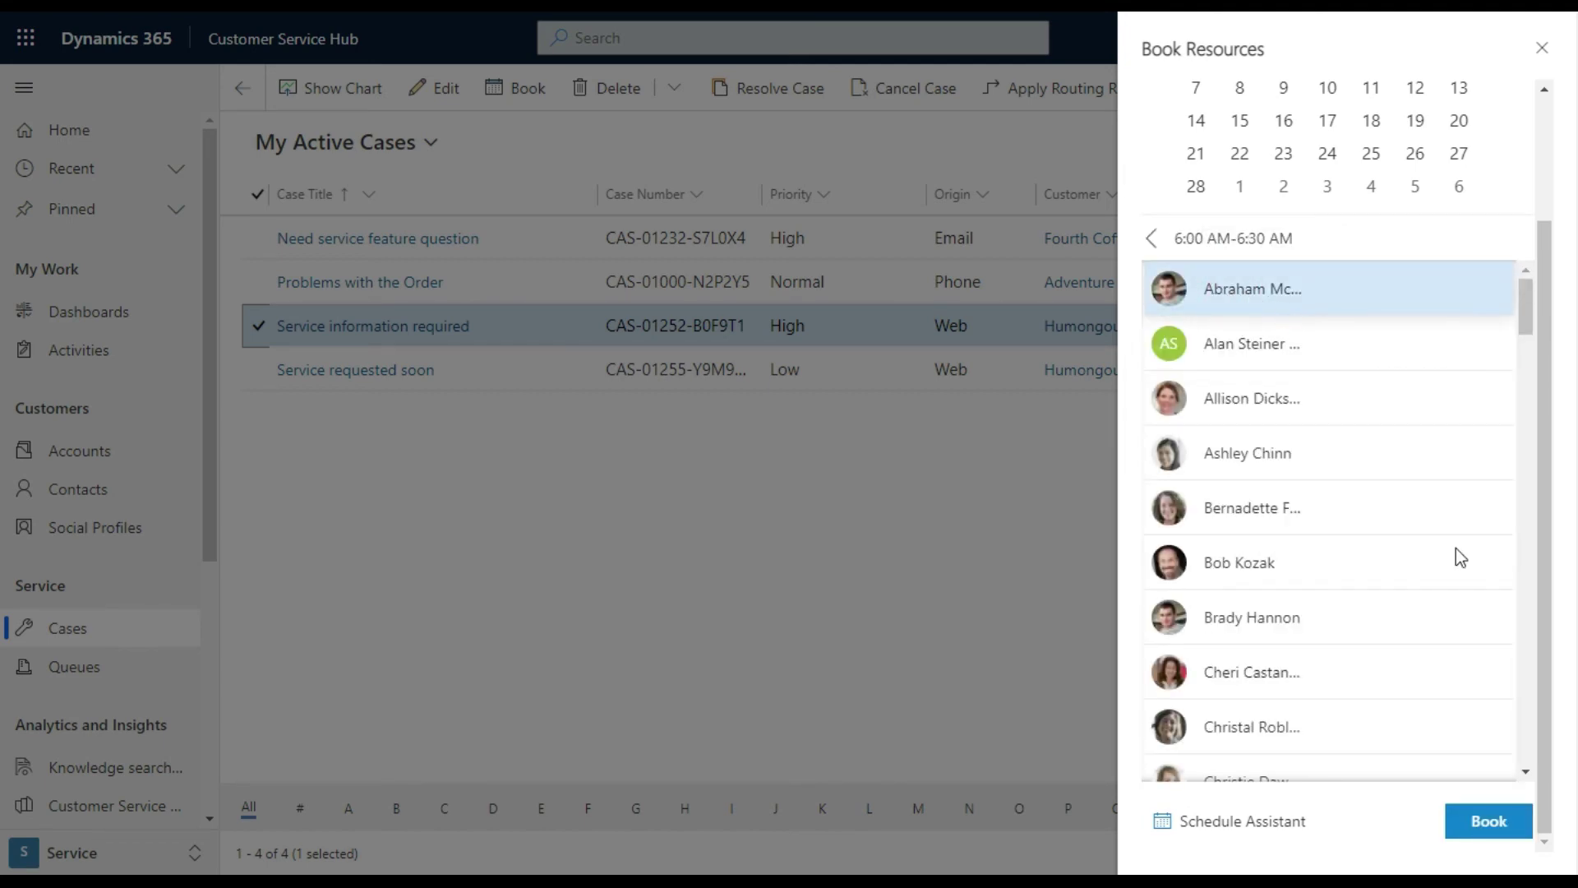
{"action": "left_click", "coordinate": [1502, 830]}
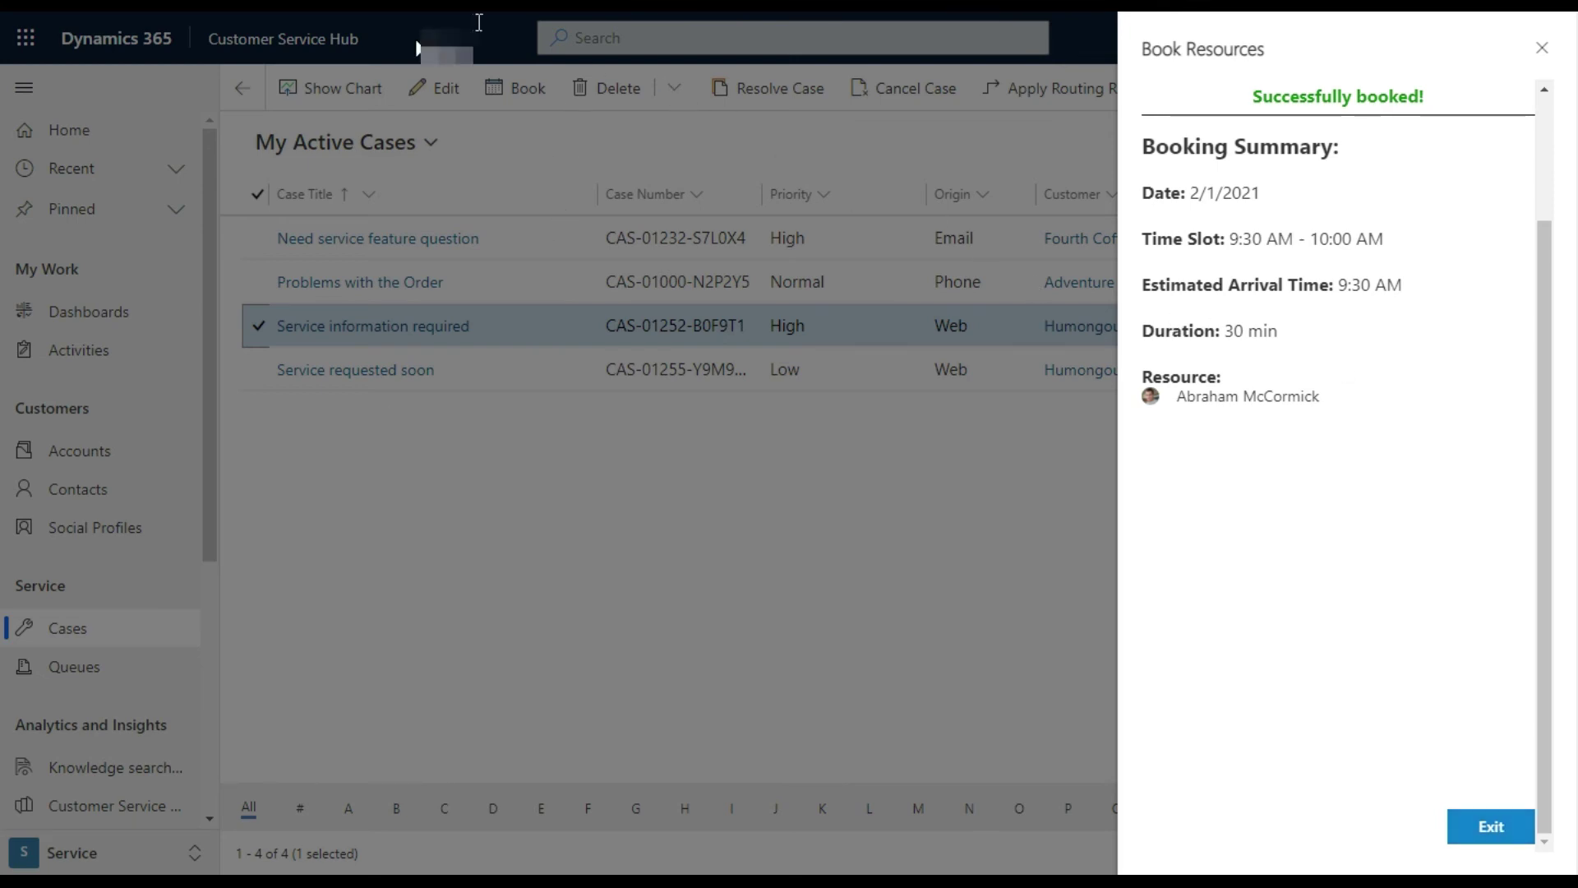
{"action": "left_click", "coordinate": [1500, 829]}
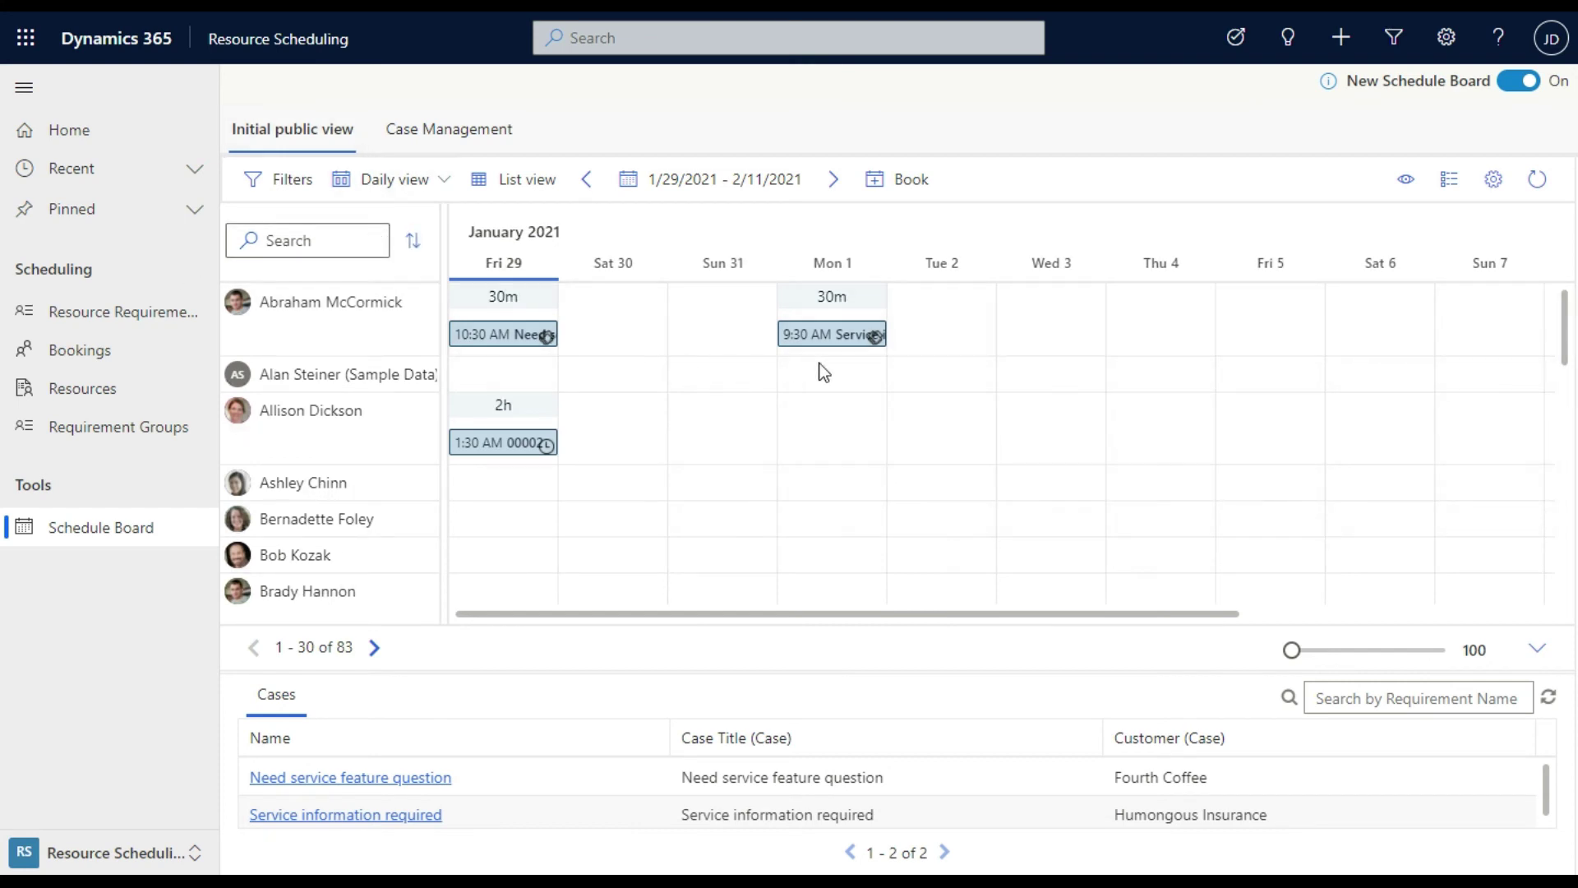
Step: Inspect the 9:30 AM Mon 1 booking: Committed status, 30m duration, 0m travel
{"action": "mouse_move", "coordinate": [835, 345]}
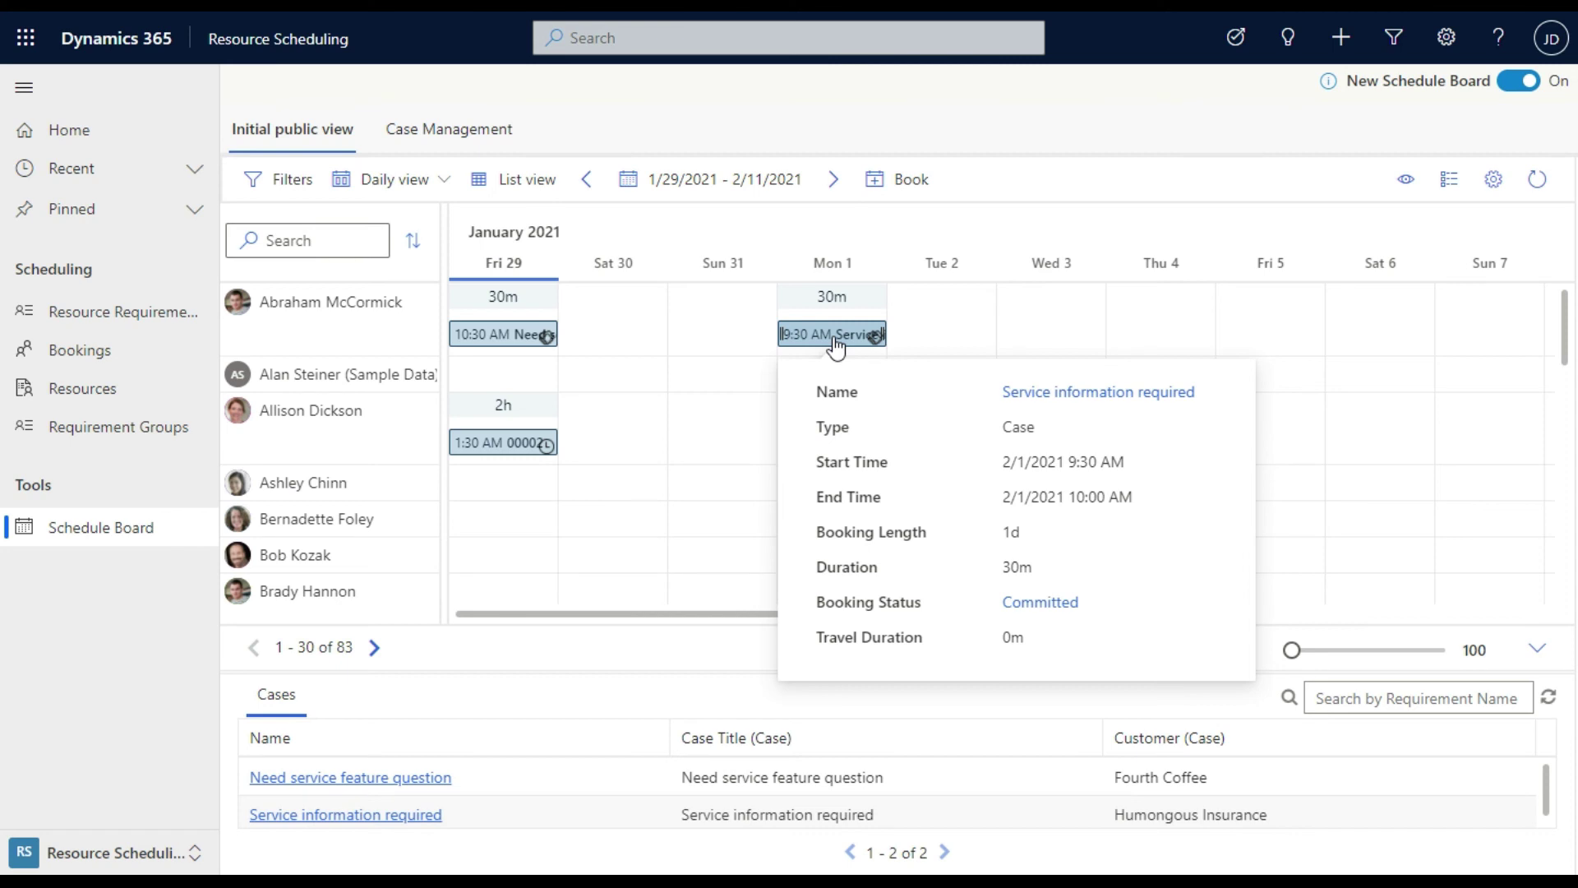
Step: Set the Service information required booking's status to Committed > Hard, then list bookable Resources
{"action": "right_click", "coordinate": [833, 337]}
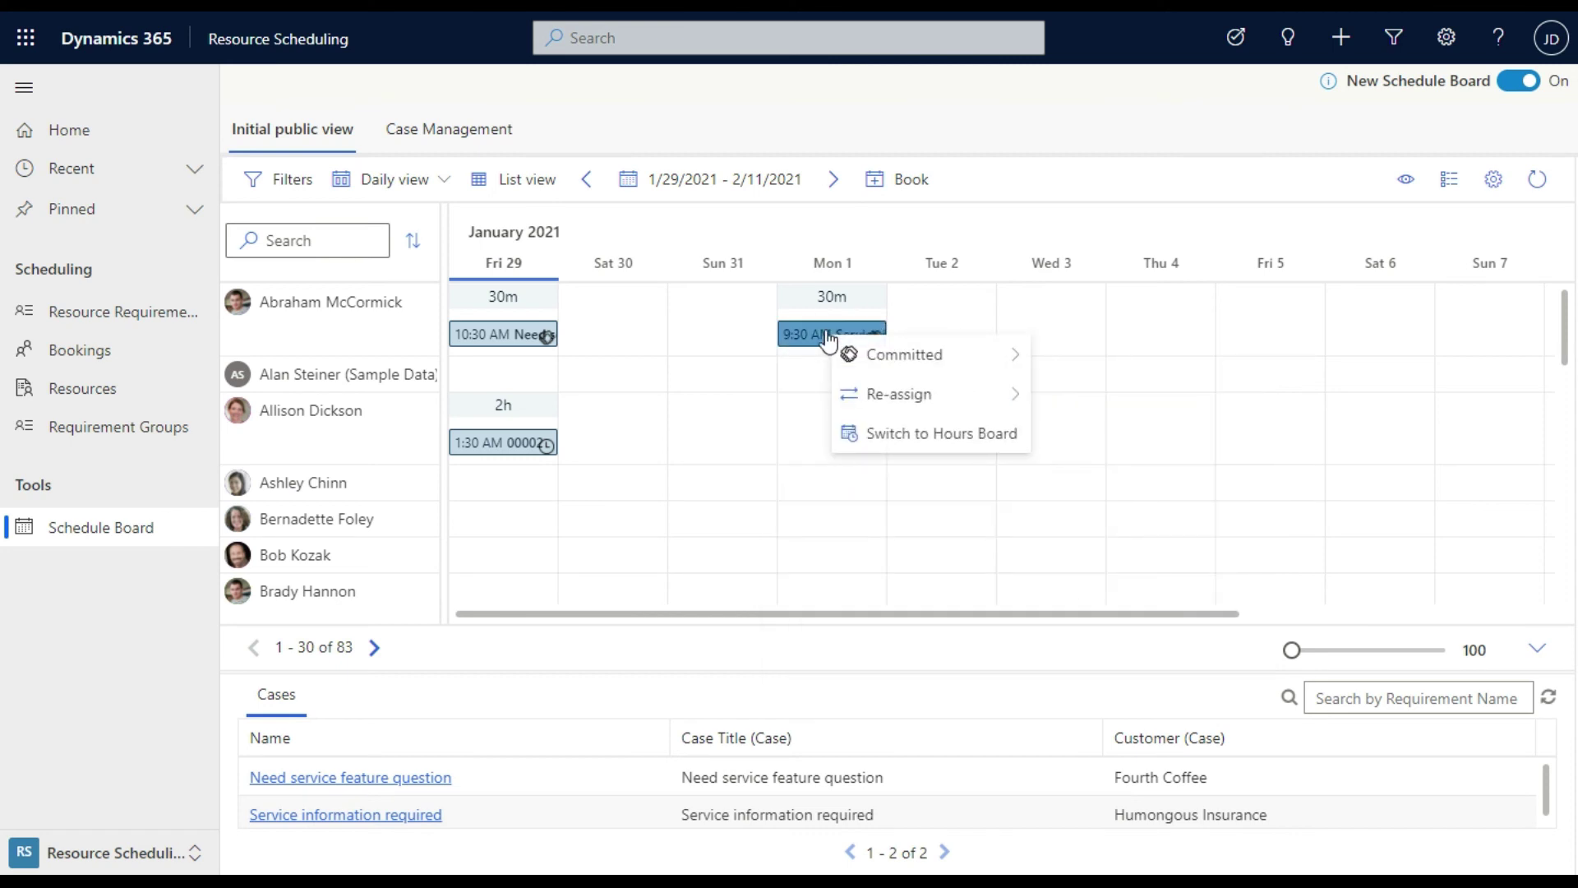
{"action": "mouse_move", "coordinate": [875, 401]}
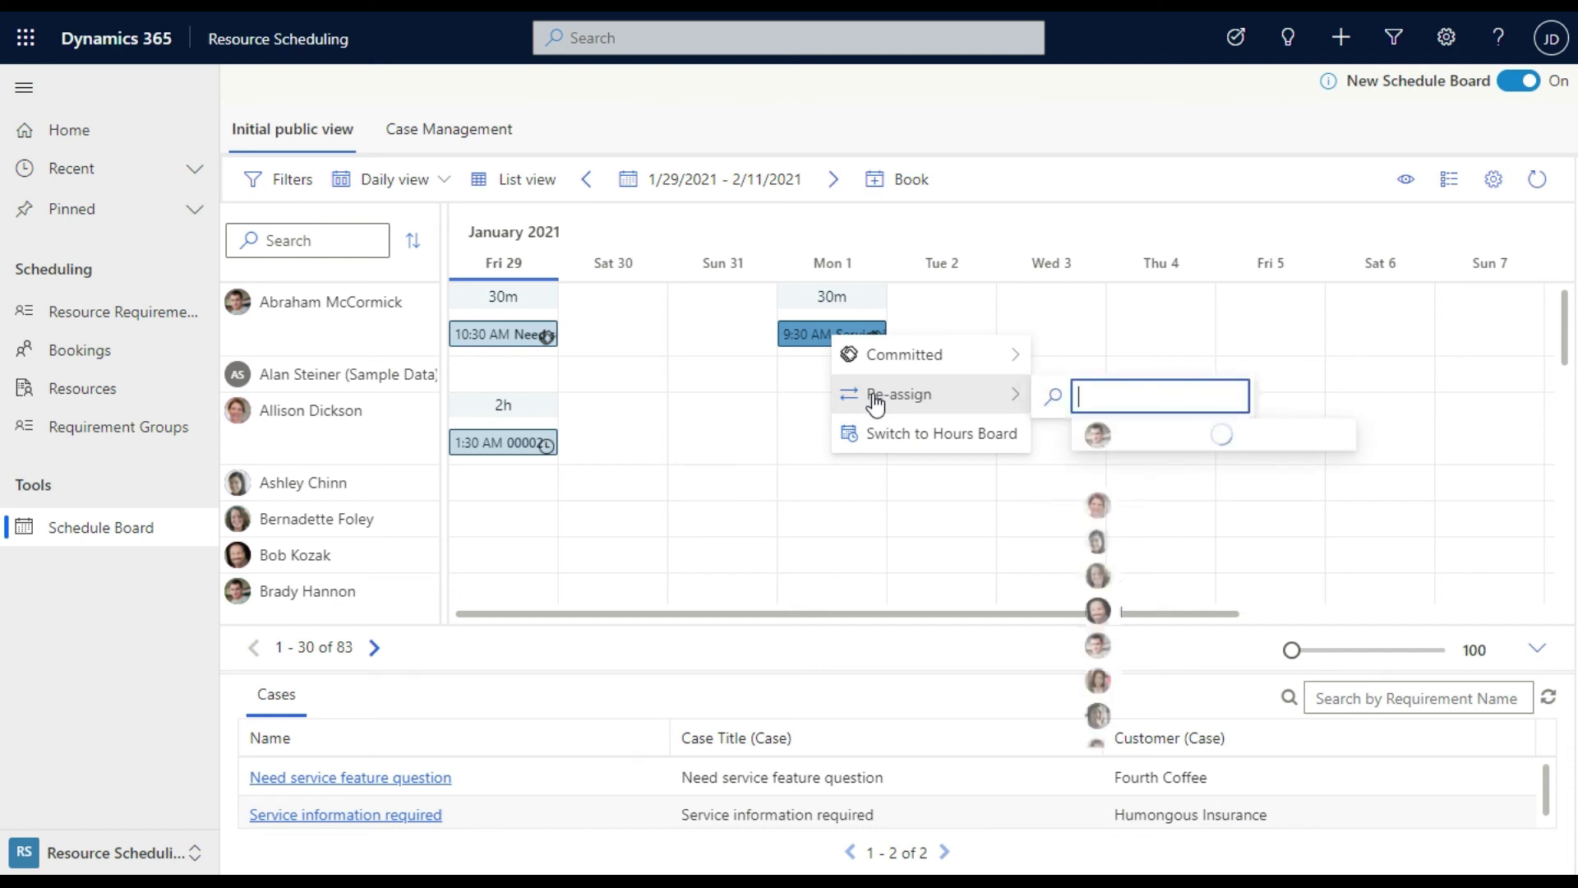
{"action": "mouse_move", "coordinate": [927, 362]}
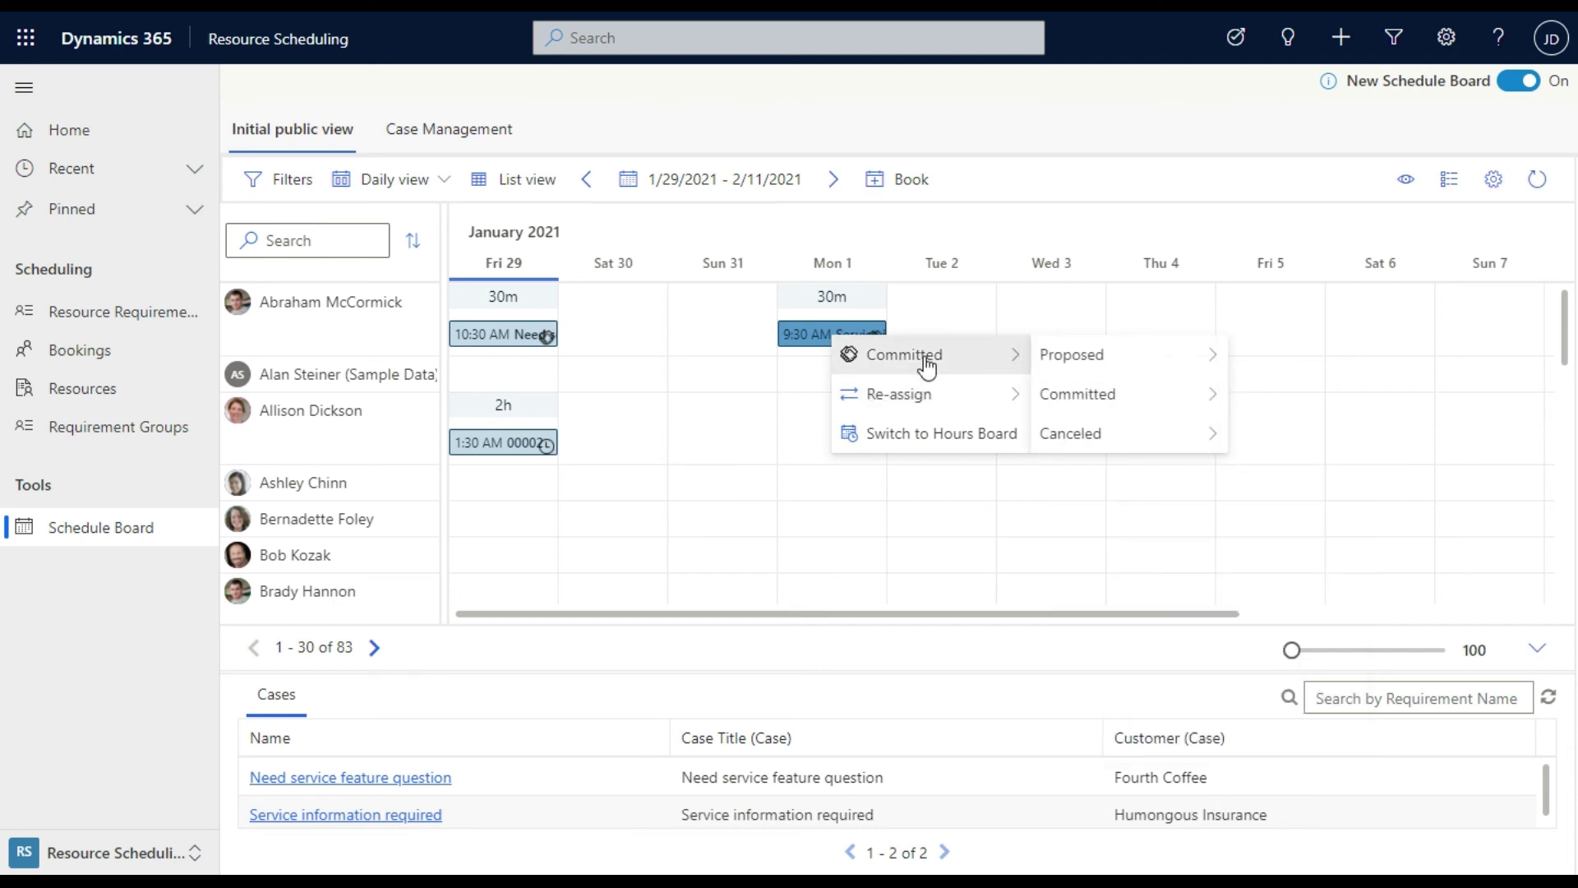
{"action": "mouse_move", "coordinate": [1175, 398]}
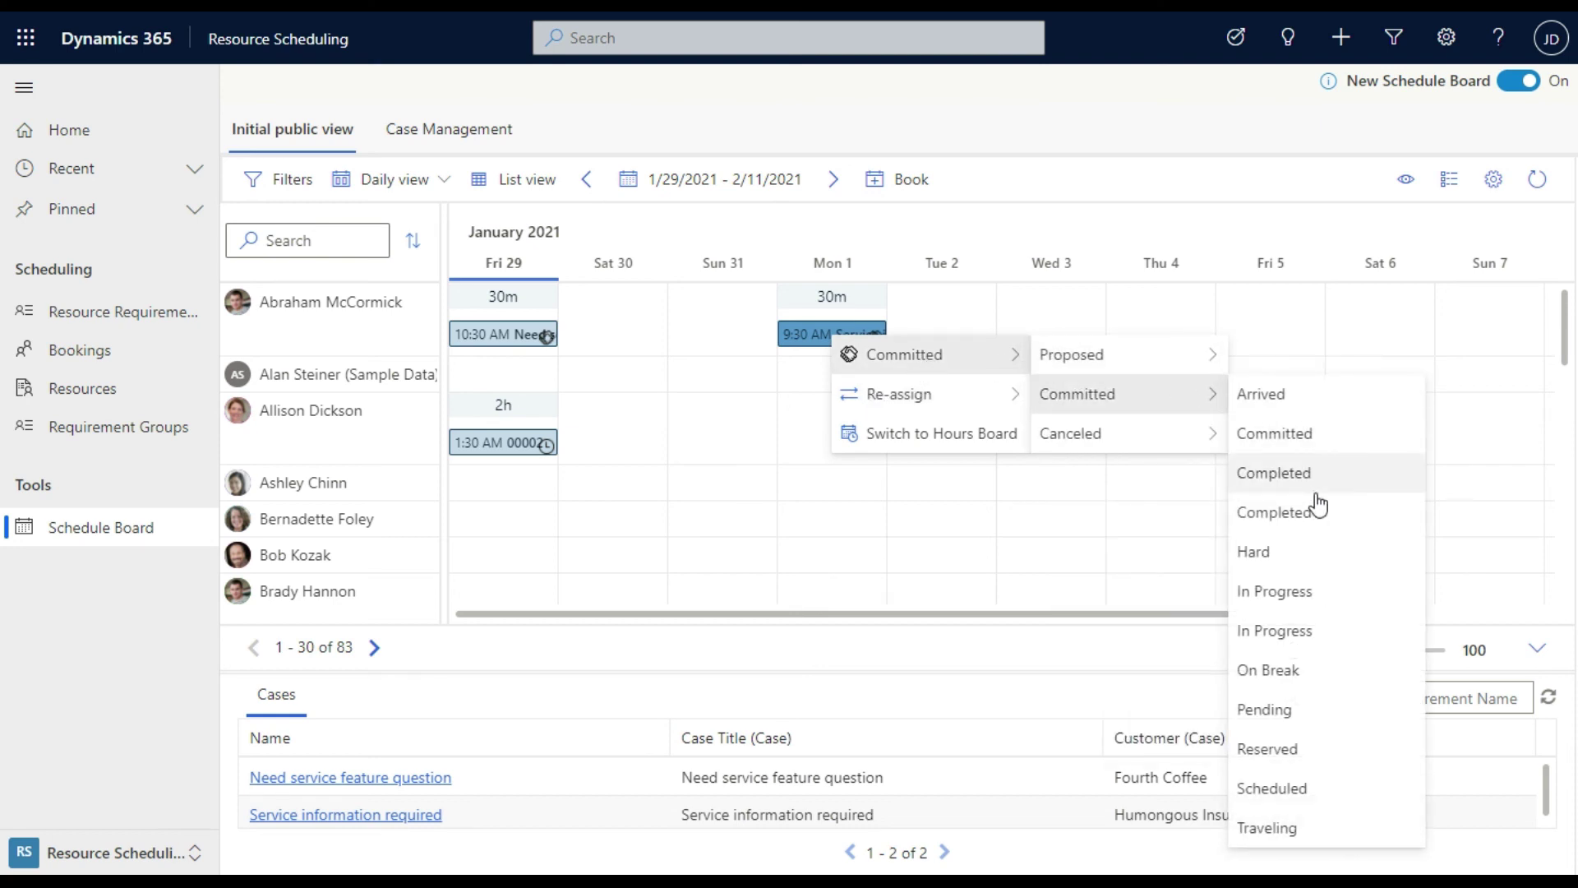
{"action": "left_click", "coordinate": [1277, 552]}
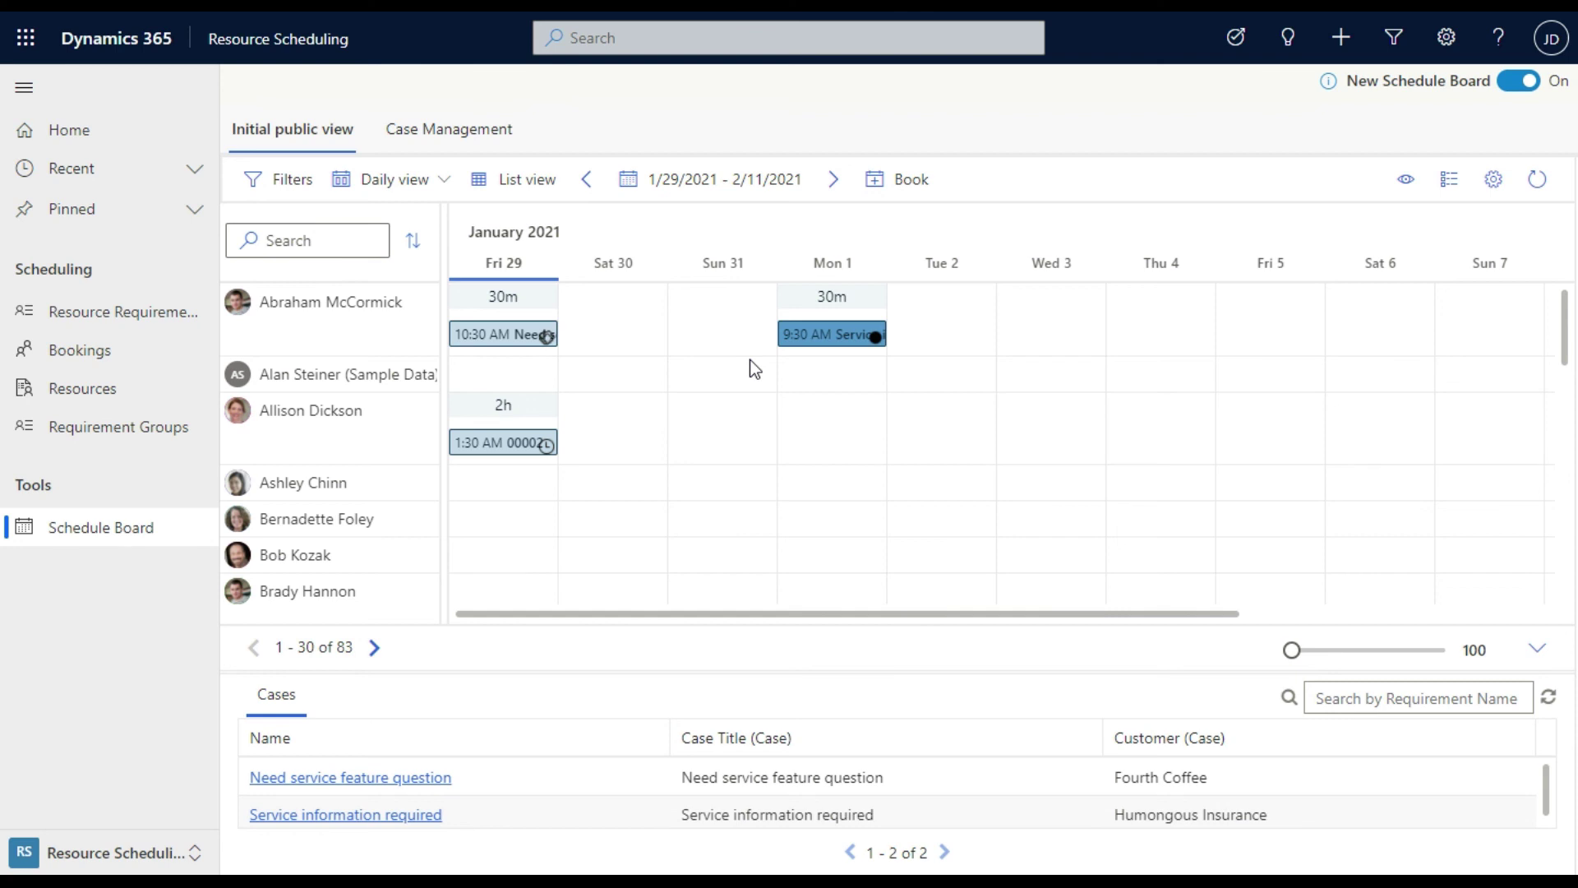
{"action": "left_click", "coordinate": [341, 304]}
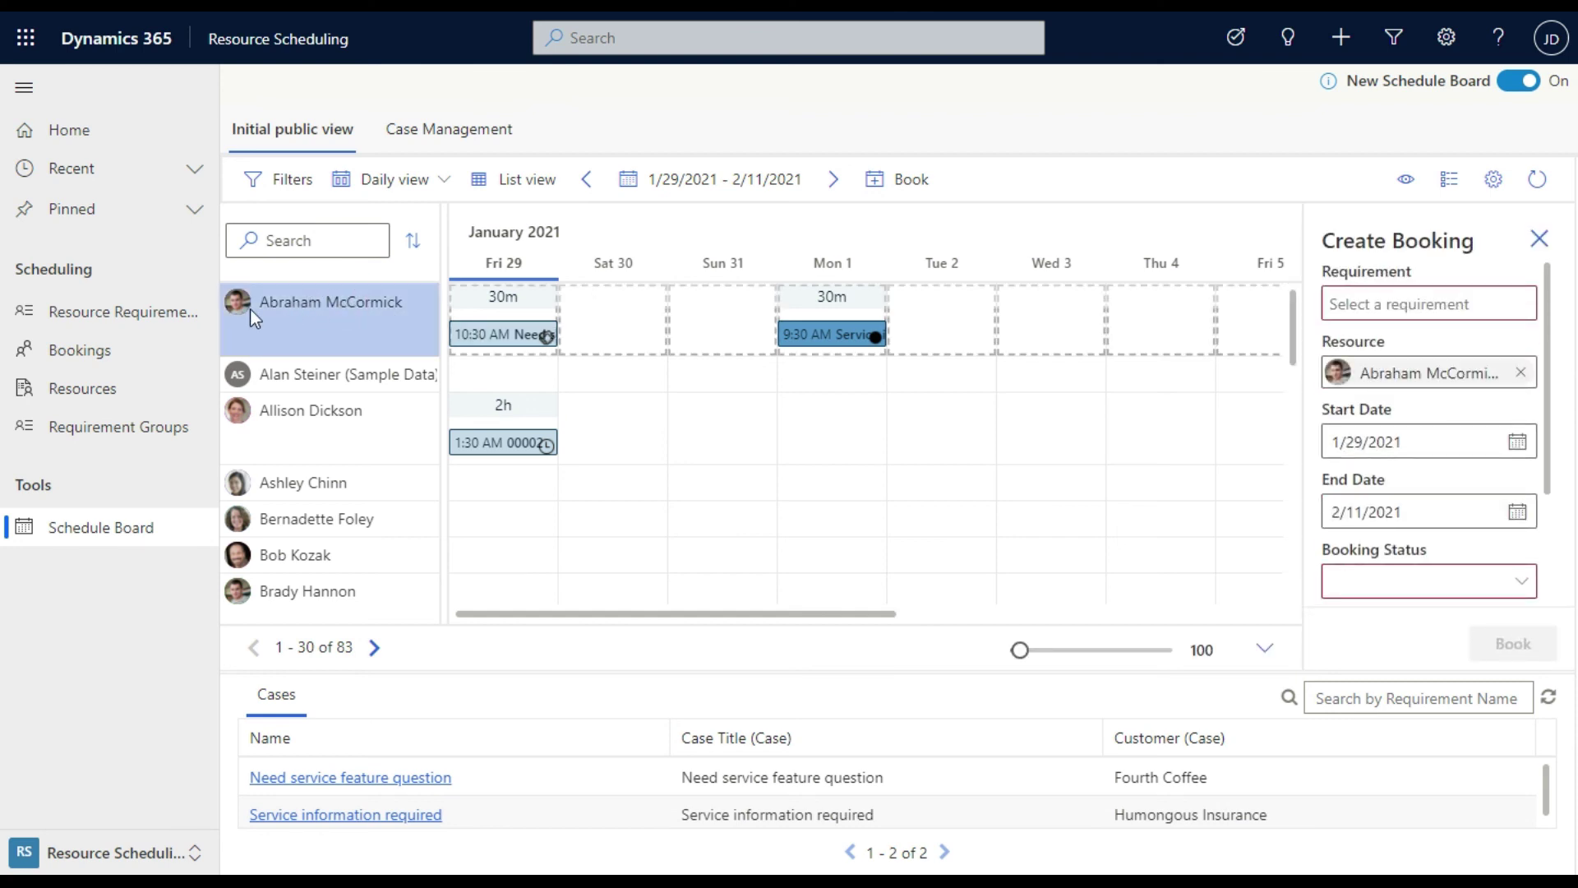
{"action": "left_click", "coordinate": [115, 404]}
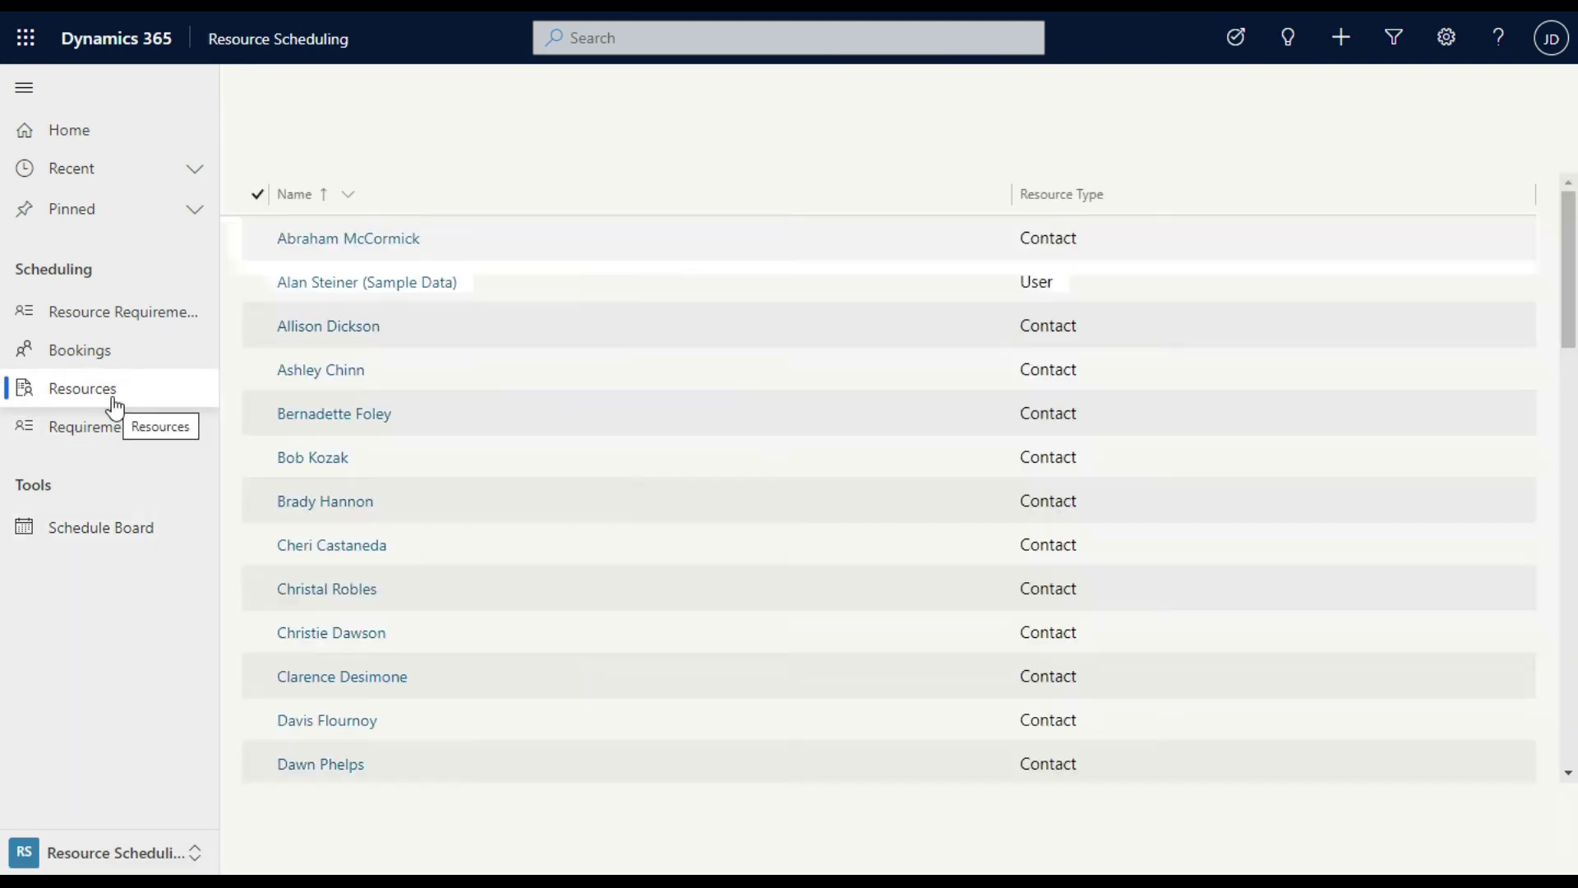